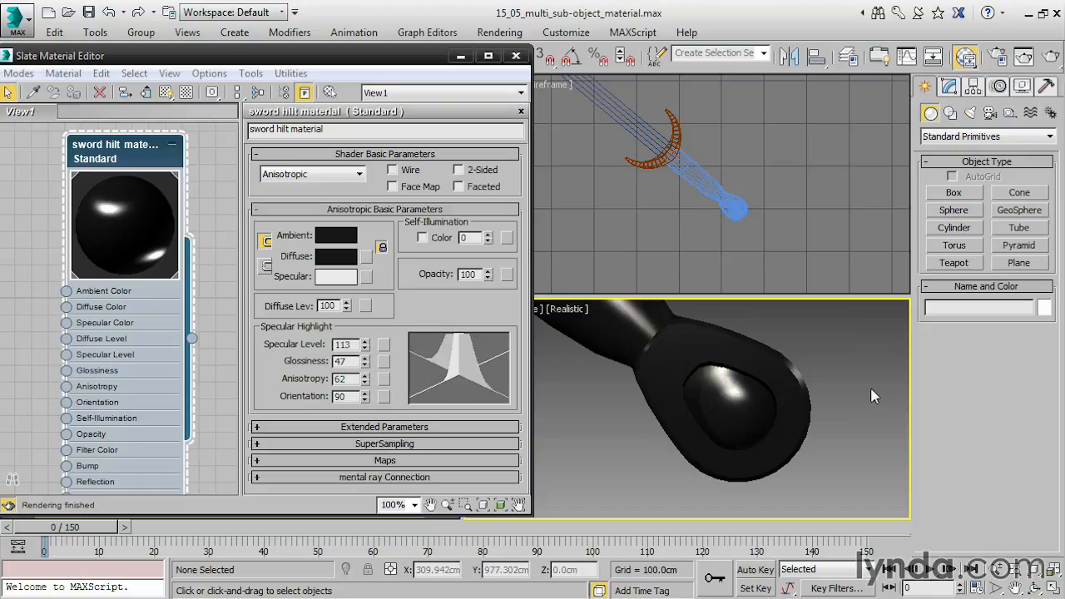
Step: Rename the black sword hilt material as sword gem material
{"action": "left_click_drag", "start_coordinate": [115, 149], "coordinate": [133, 149]}
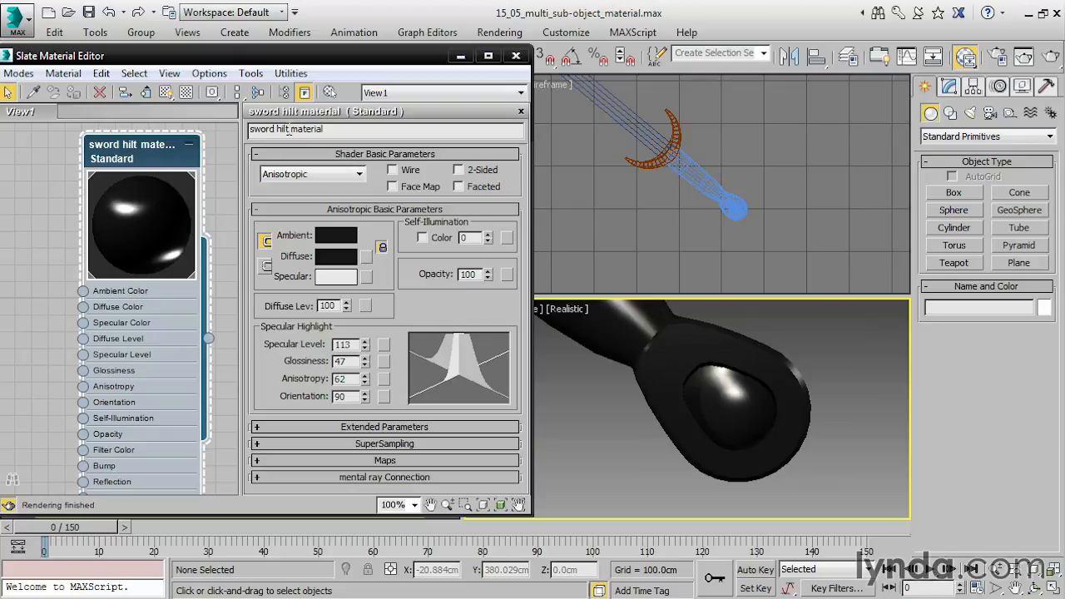
{"action": "key", "text": "BackSpace"}
{"action": "key", "text": "BackSpace"}
{"action": "key", "text": "BackSpace"}
{"action": "key", "text": "BackSpace"}
{"action": "key", "text": "BackSpace"}
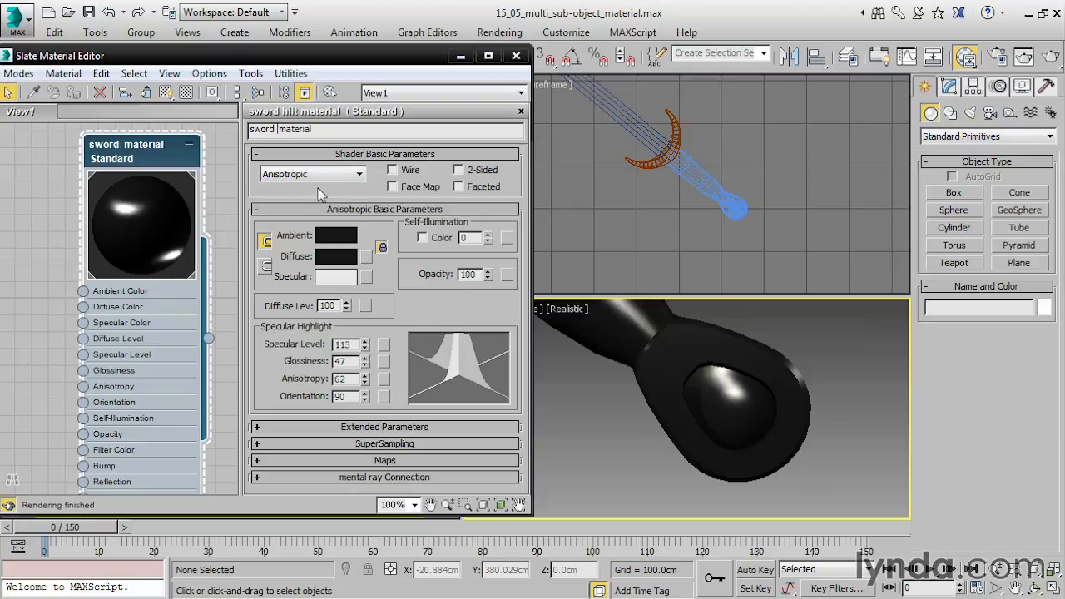
{"action": "type", "text": "gem"}
{"action": "key", "text": "Return"}
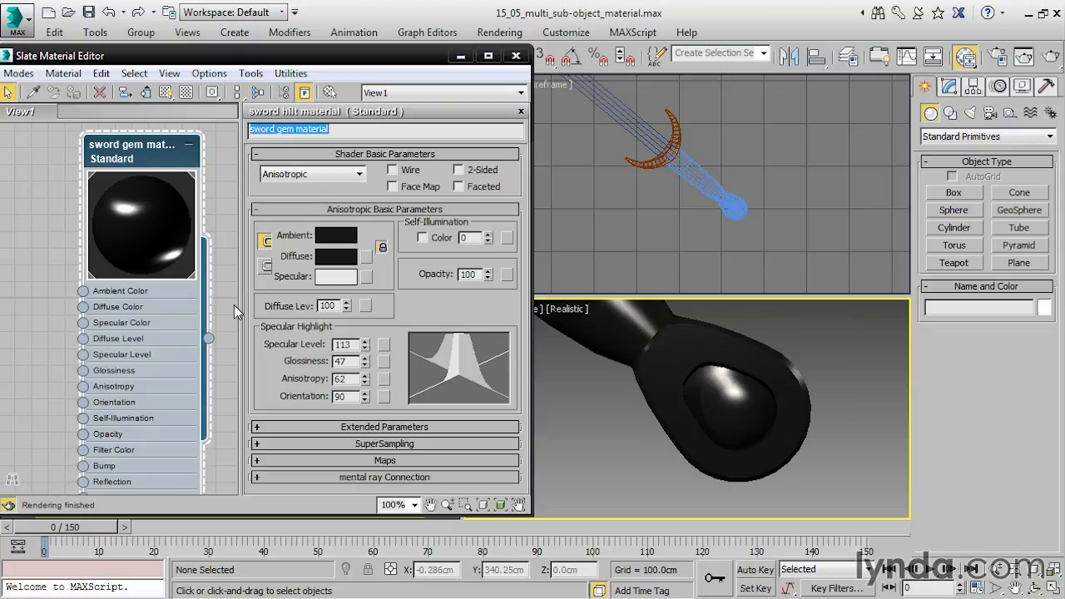
Step: Show the Material/Map Browser and widen the material editor, moving the sword gem material node aside to free space in the node view
{"action": "left_click", "coordinate": [250, 73]}
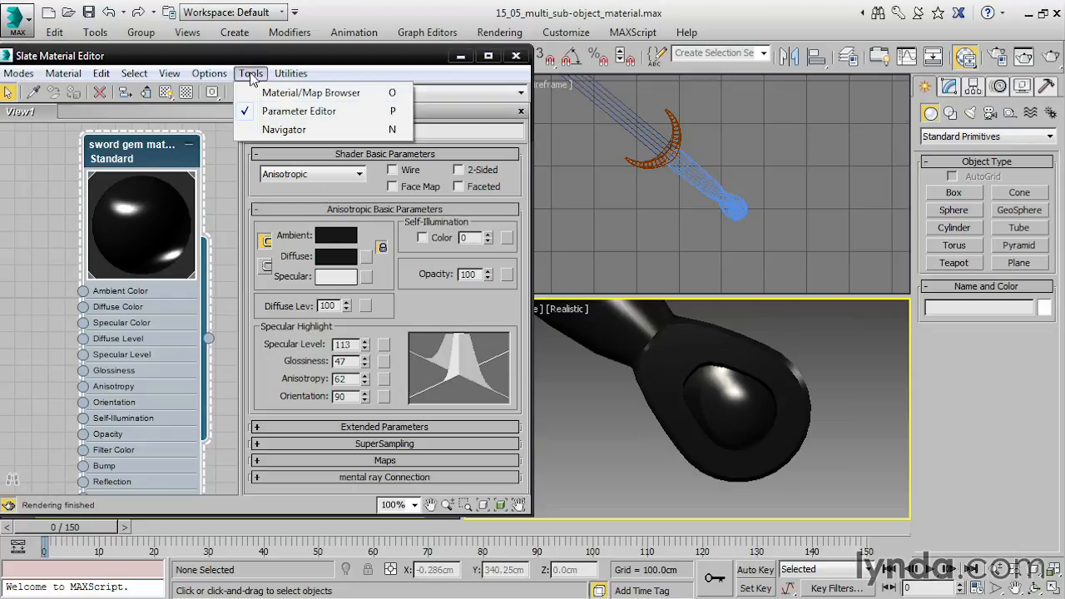
{"action": "left_click", "coordinate": [295, 93]}
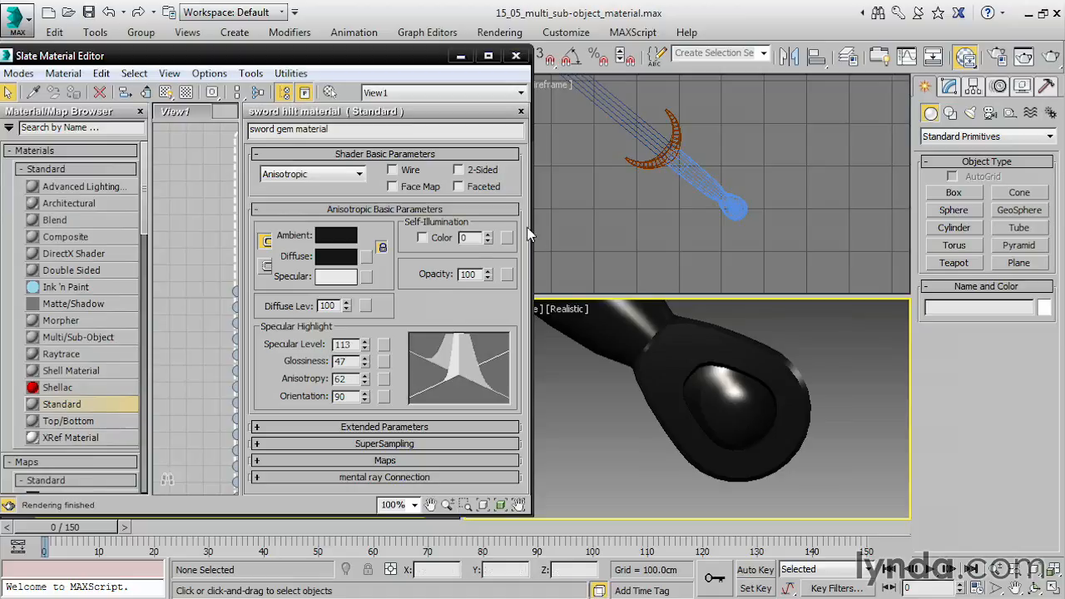
{"action": "left_click_drag", "start_coordinate": [529, 235], "coordinate": [805, 209]}
{"action": "left_click_drag", "start_coordinate": [301, 166], "coordinate": [418, 166]}
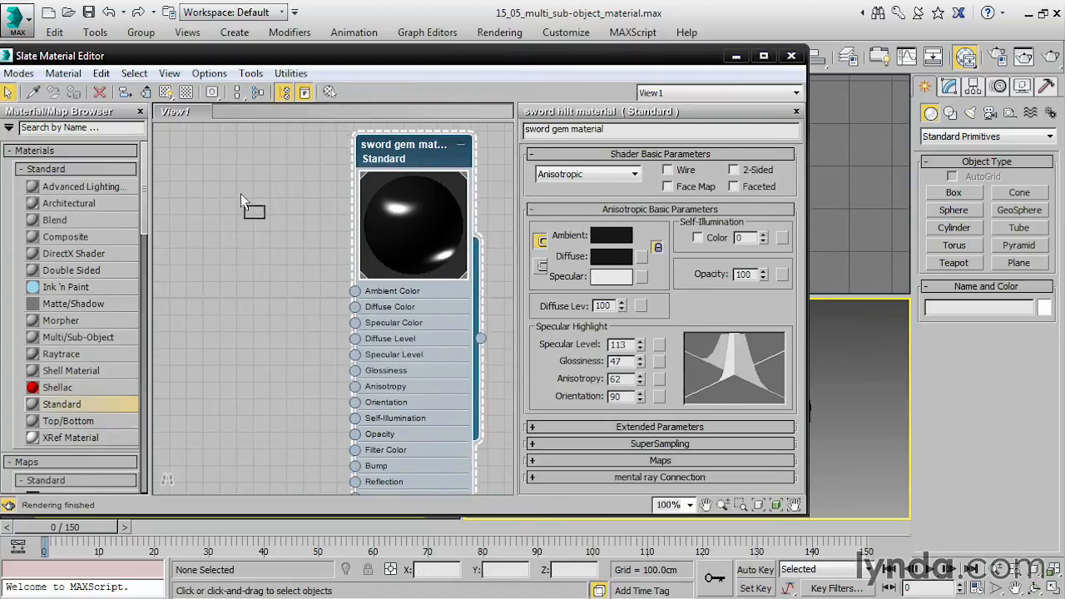
Step: Add a new Standard material with an enlarged preview beside the gem material node and name it sword hilt metal
{"action": "left_click_drag", "start_coordinate": [242, 218], "coordinate": [243, 215]}
{"action": "double_click", "coordinate": [211, 166]}
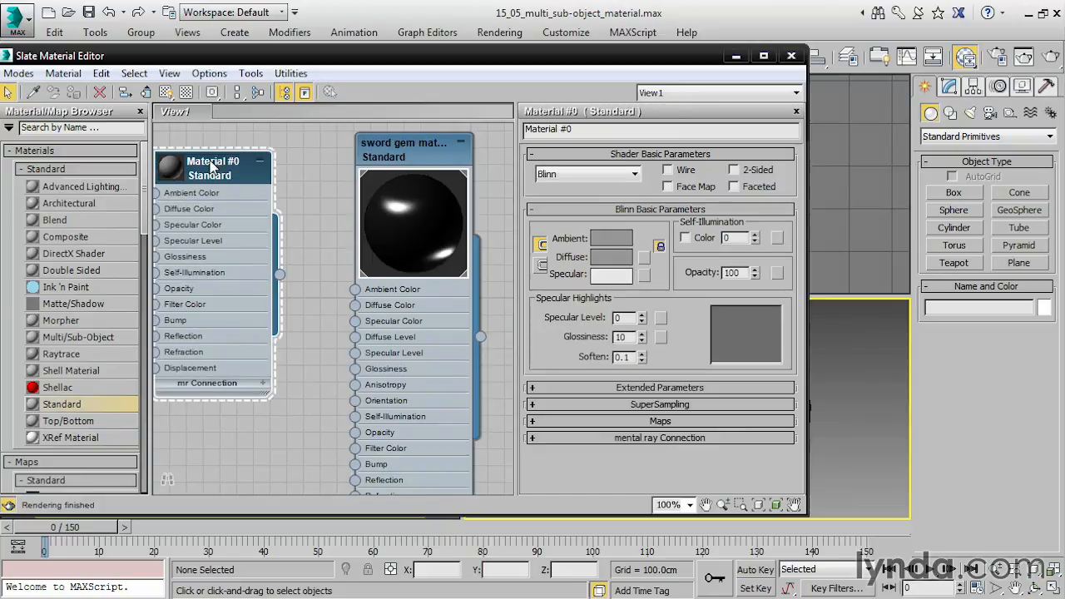
{"action": "double_click", "coordinate": [170, 173]}
{"action": "left_click_drag", "start_coordinate": [212, 168], "coordinate": [246, 152]}
{"action": "left_click_drag", "start_coordinate": [600, 131], "coordinate": [478, 133]}
{"action": "type", "text": "sword hilt metal"}
{"action": "key", "text": "Return"}
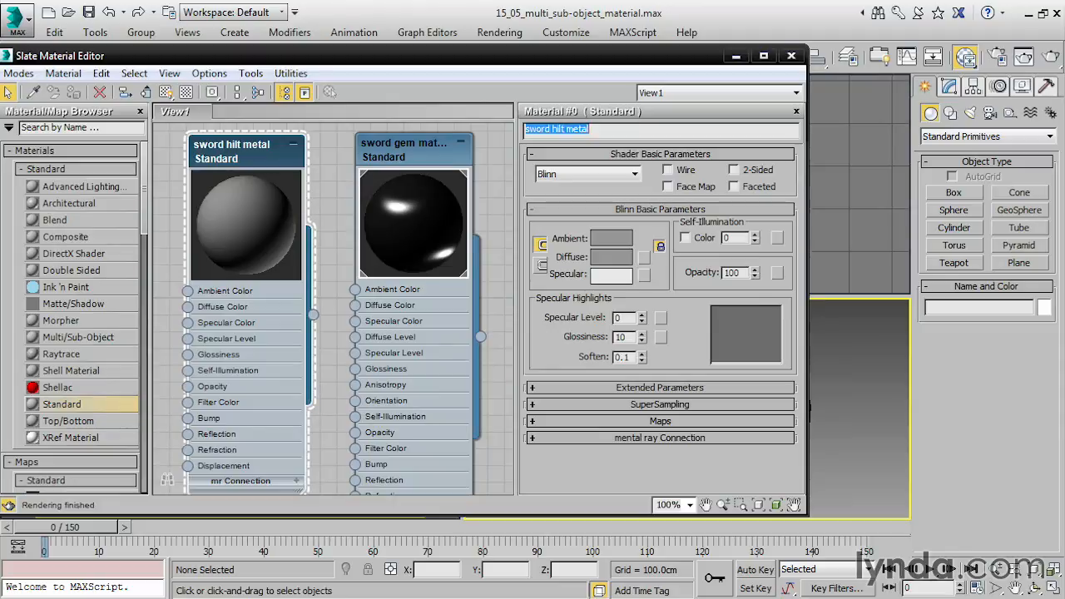
Step: Give sword hilt metal a gold diffuse color (RGB 255, 208, 83), with specular level 78 and glossiness 38
{"action": "left_click", "coordinate": [620, 258]}
{"action": "left_click_drag", "start_coordinate": [374, 133], "coordinate": [348, 101]}
{"action": "left_click_drag", "start_coordinate": [576, 180], "coordinate": [604, 173]}
{"action": "left_click_drag", "start_coordinate": [537, 157], "coordinate": [539, 157]}
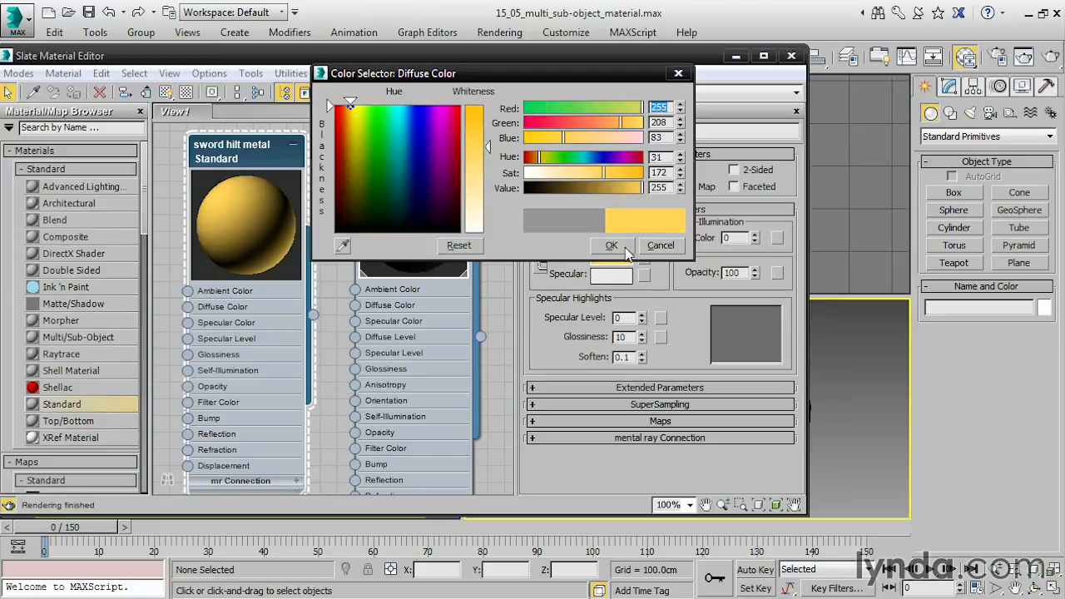
{"action": "left_click", "coordinate": [612, 245]}
{"action": "left_click_drag", "start_coordinate": [641, 318], "coordinate": [640, 247]}
{"action": "left_click_drag", "start_coordinate": [642, 338], "coordinate": [644, 312]}
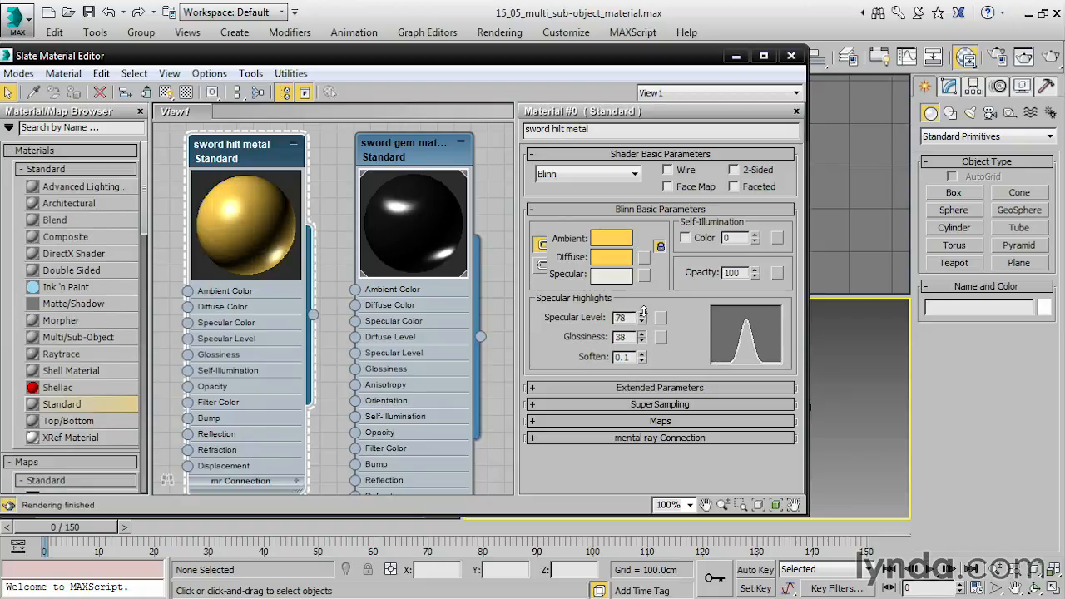
Step: Hide the material browser and narrow the editor to expose the model, and assign sword hilt metal to the sword hilt
{"action": "left_click_drag", "start_coordinate": [808, 155], "coordinate": [762, 155]}
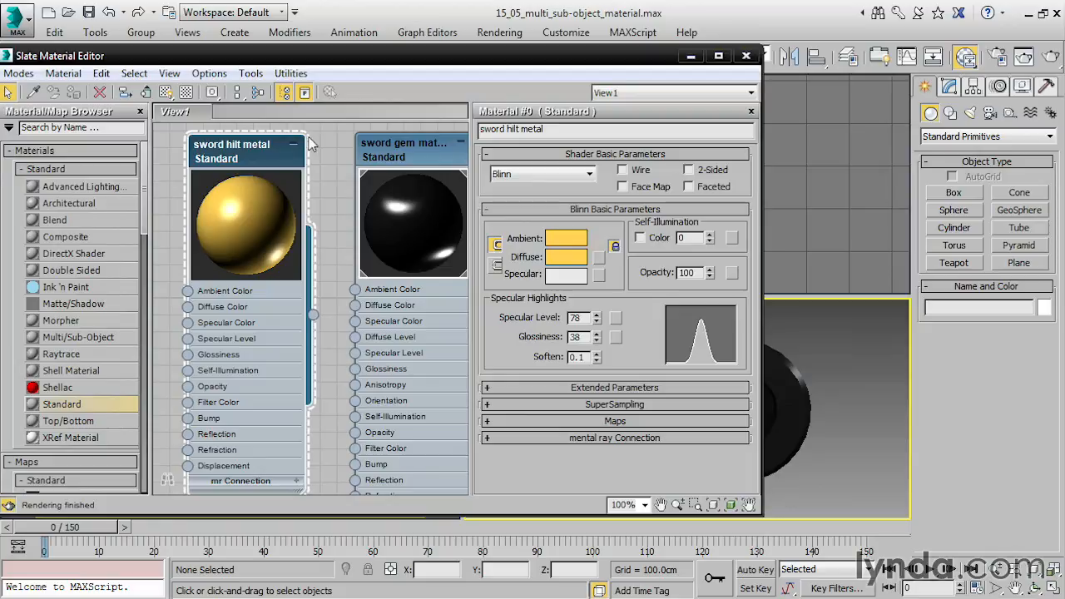
{"action": "left_click", "coordinate": [140, 112]}
{"action": "left_click_drag", "start_coordinate": [760, 177], "coordinate": [624, 177]}
{"action": "left_click_drag", "start_coordinate": [157, 316], "coordinate": [689, 346]}
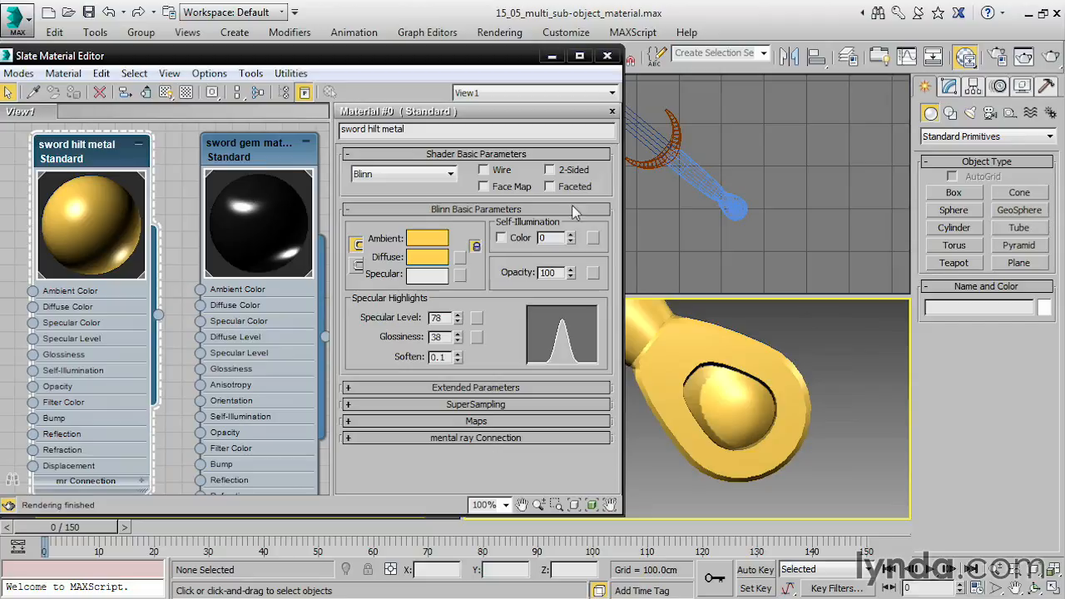
{"action": "left_click_drag", "start_coordinate": [624, 203], "coordinate": [535, 203]}
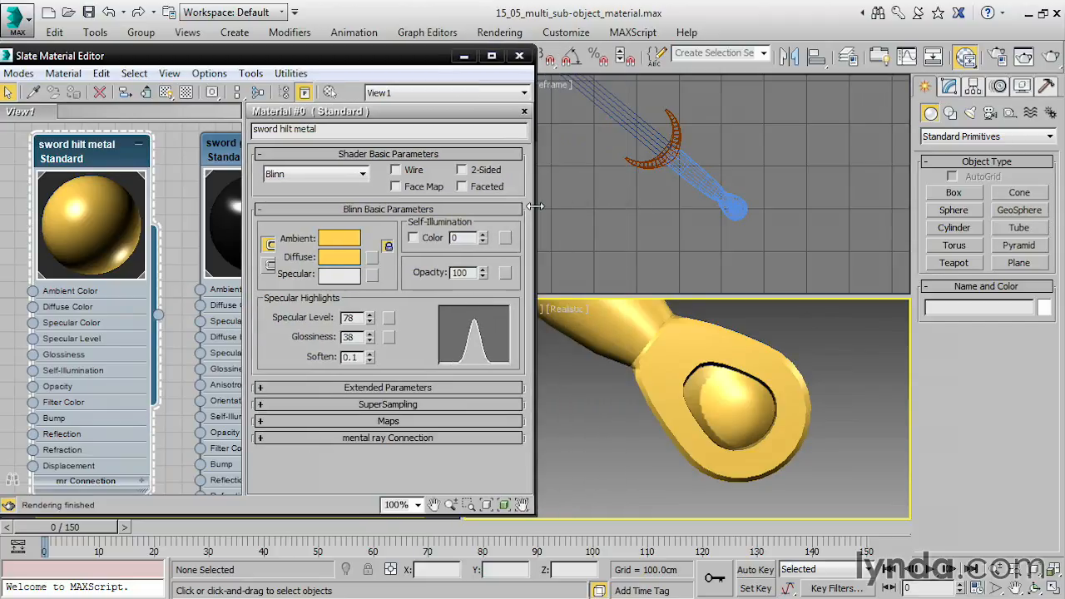
Step: Select the sword hilt in wireframe display and select the polygons around the gem's center, through both sides of the pommel
{"action": "left_click", "coordinate": [759, 345]}
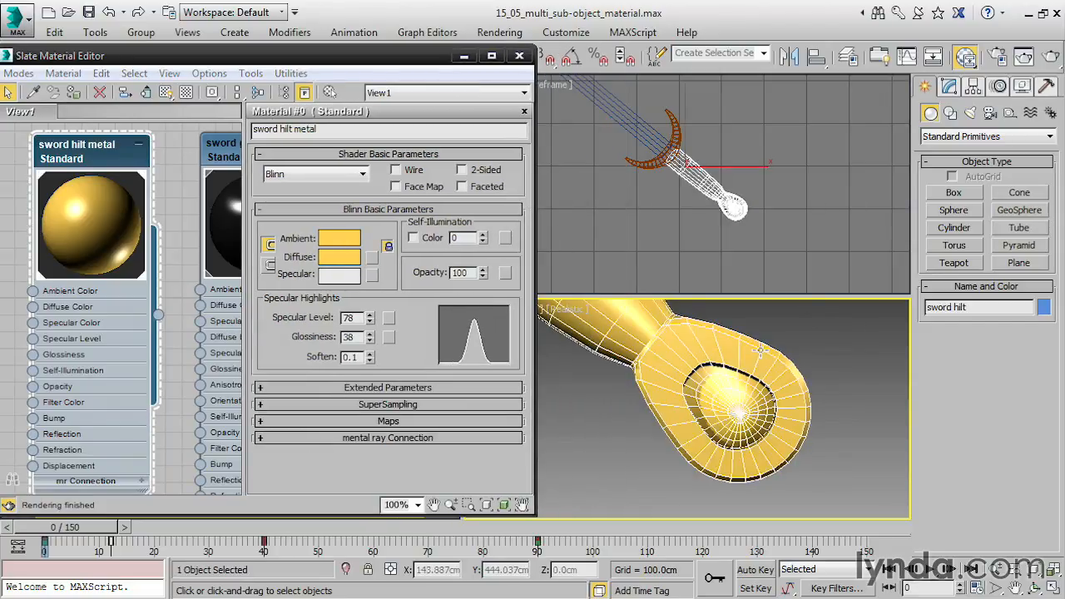
{"action": "left_click", "coordinate": [949, 87]}
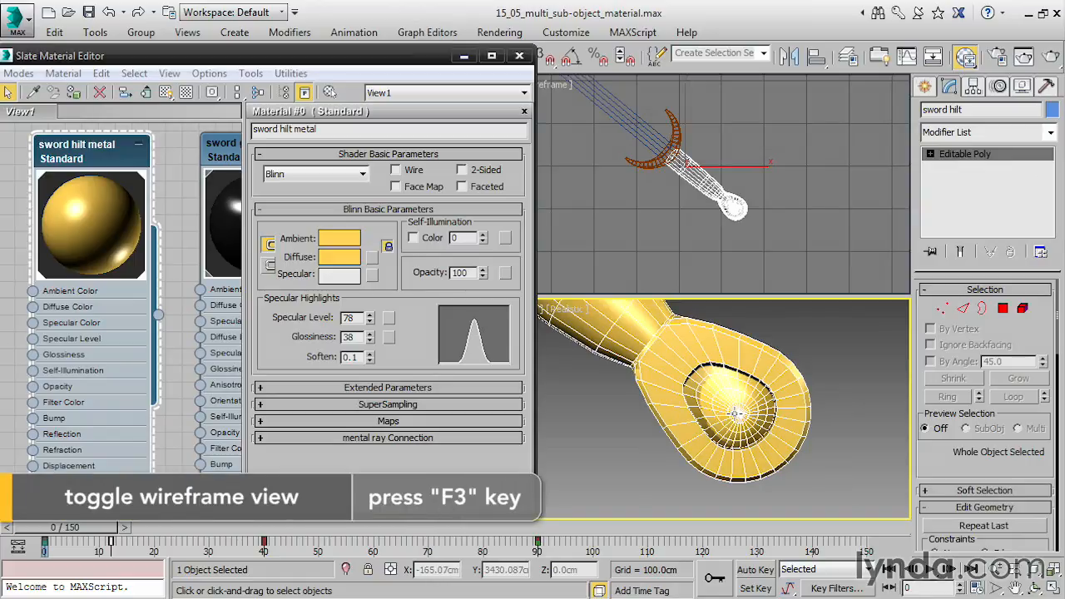
{"action": "key", "text": "F3"}
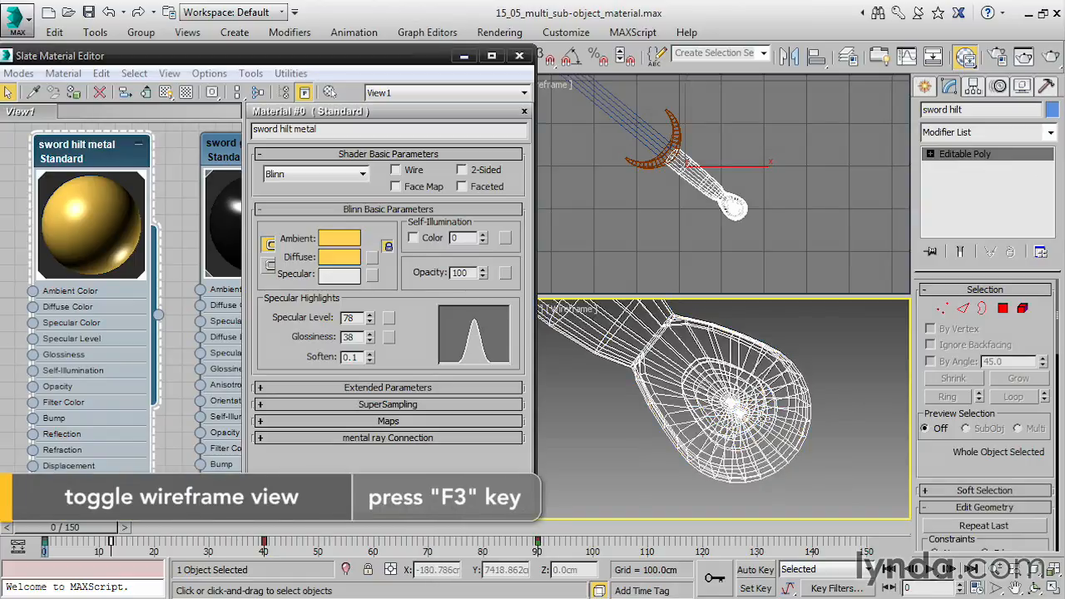
{"action": "mouse_move", "coordinate": [724, 408]}
{"action": "middle_mouse_down", "text": "alt"}
{"action": "mouse_move", "coordinate": [741, 406]}
{"action": "mouse_move", "coordinate": [733, 409]}
{"action": "middle_mouse_up", "text": "alt"}
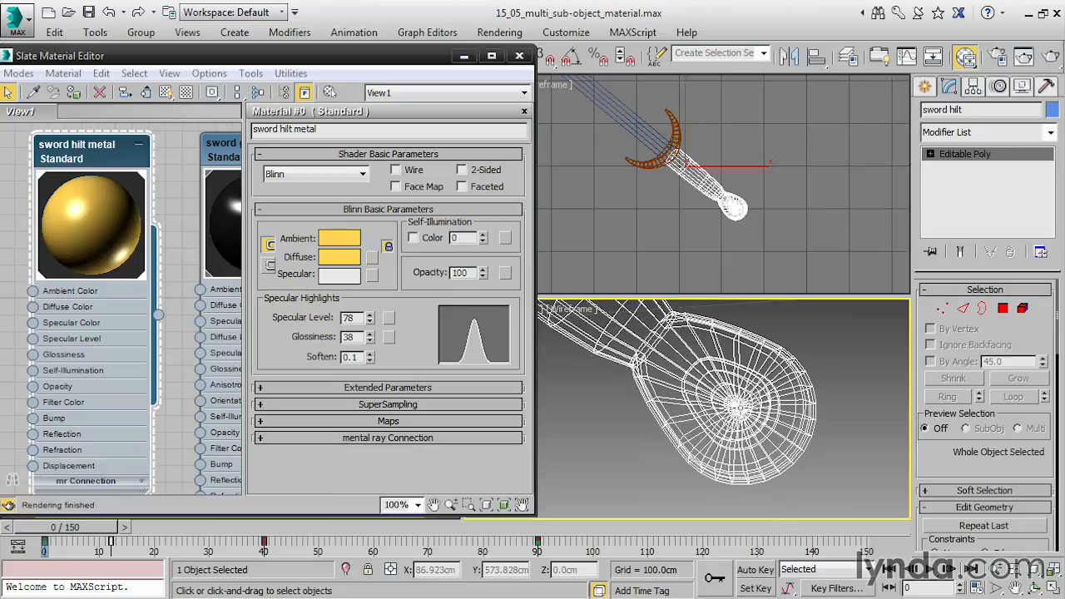
{"action": "scroll", "coordinate": [736, 408], "scroll_direction": "up", "scroll_amount": 8}
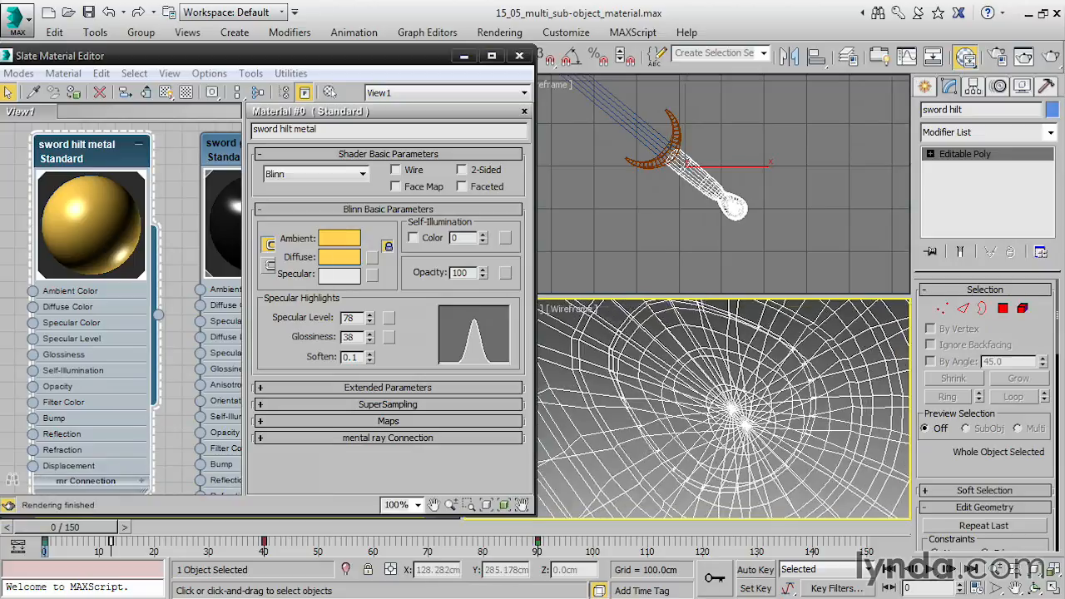
{"action": "middle_click_drag", "start_coordinate": [753, 432], "coordinate": [736, 409], "text": "alt"}
{"action": "middle_click_drag", "start_coordinate": [822, 397], "coordinate": [820, 399], "text": "alt"}
{"action": "left_click", "coordinate": [1003, 309]}
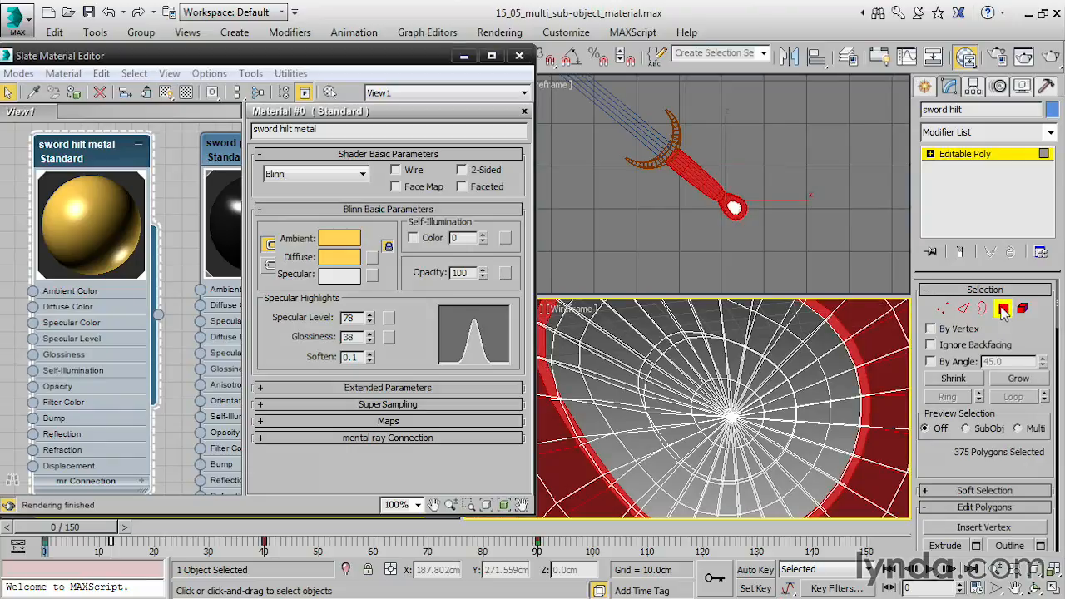
{"action": "left_click_drag", "start_coordinate": [716, 400], "coordinate": [745, 431]}
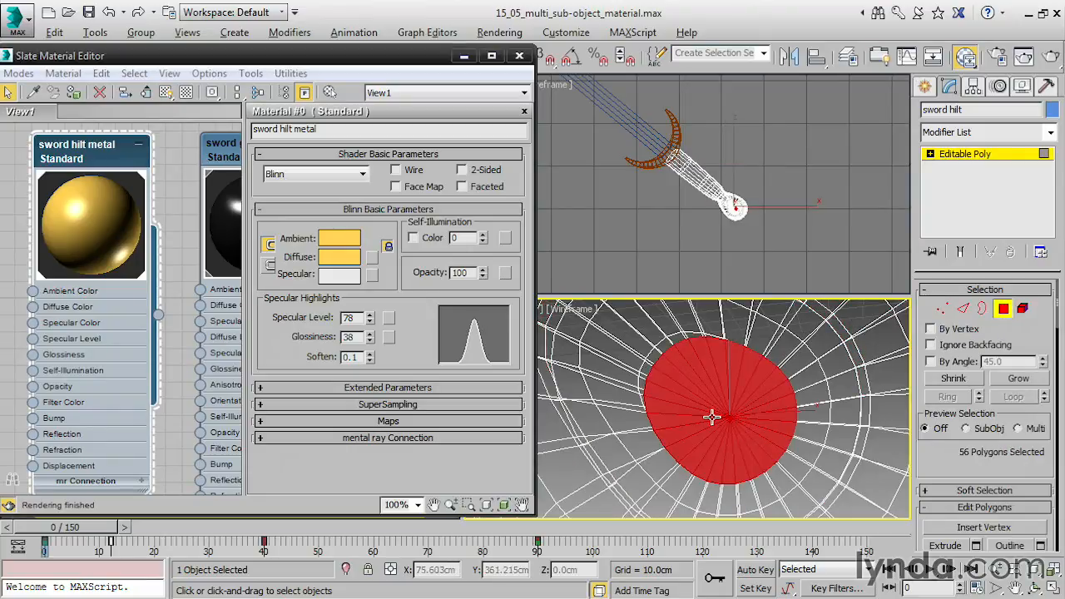
Step: Grow the polygon selection outward by three rings on the gems on both sides of the pommel
{"action": "scroll", "coordinate": [710, 417], "scroll_direction": "down", "scroll_amount": 1}
{"action": "scroll", "coordinate": [708, 447], "scroll_direction": "down", "scroll_amount": 5}
{"action": "scroll", "coordinate": [718, 399], "scroll_direction": "down", "scroll_amount": 3}
{"action": "middle_click_drag", "start_coordinate": [719, 399], "coordinate": [754, 441], "text": "alt"}
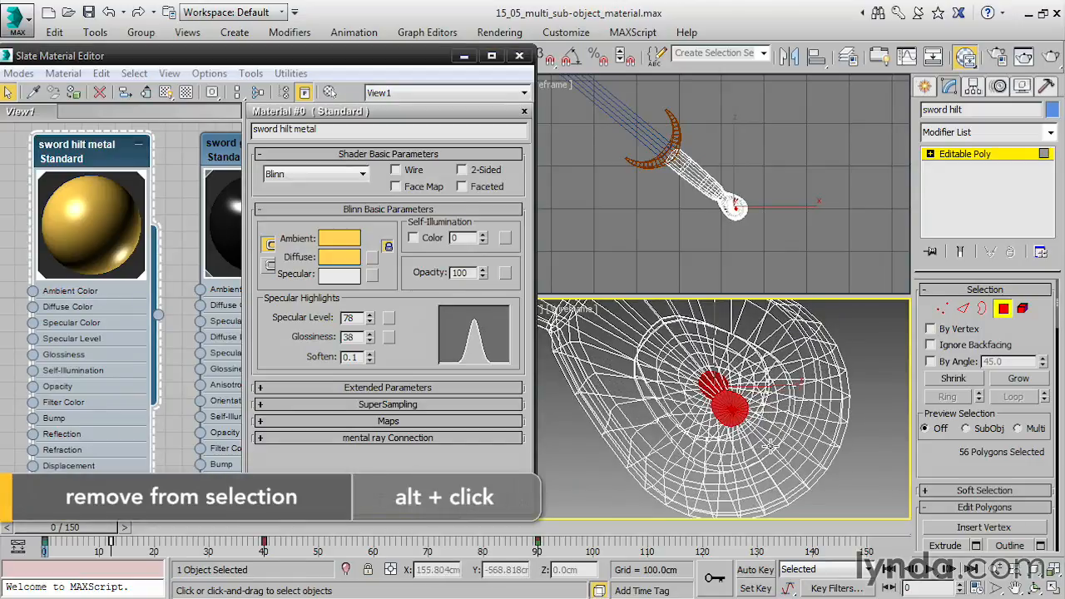
{"action": "mouse_move", "coordinate": [718, 426]}
{"action": "middle_mouse_down", "text": "alt"}
{"action": "mouse_move", "coordinate": [924, 435]}
{"action": "mouse_move", "coordinate": [733, 421]}
{"action": "middle_mouse_up", "text": "alt"}
{"action": "scroll", "coordinate": [749, 418], "scroll_direction": "up", "scroll_amount": 3}
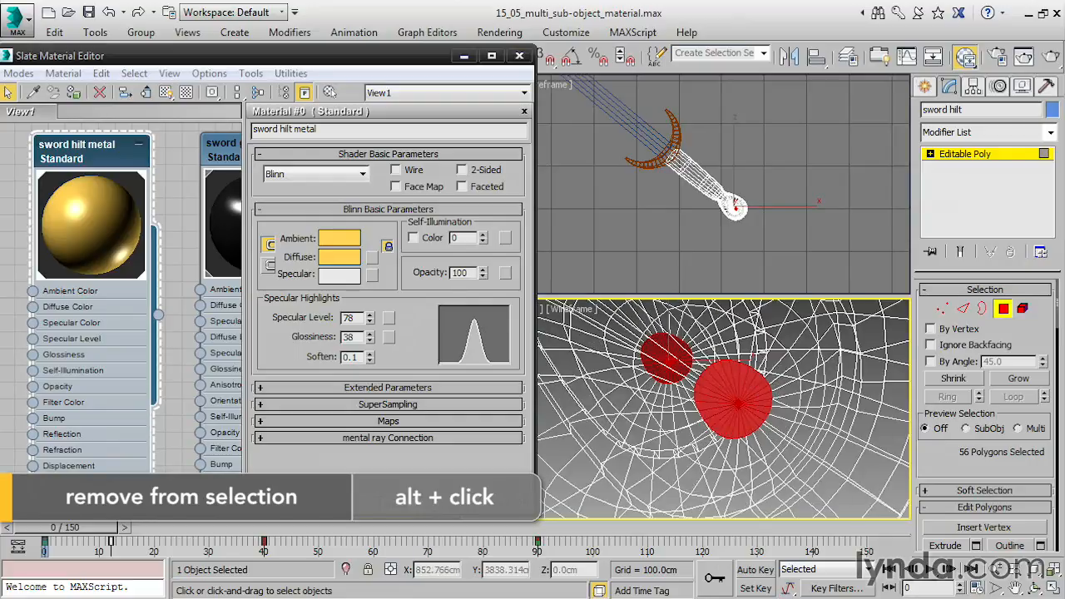
{"action": "left_click", "coordinate": [1019, 379]}
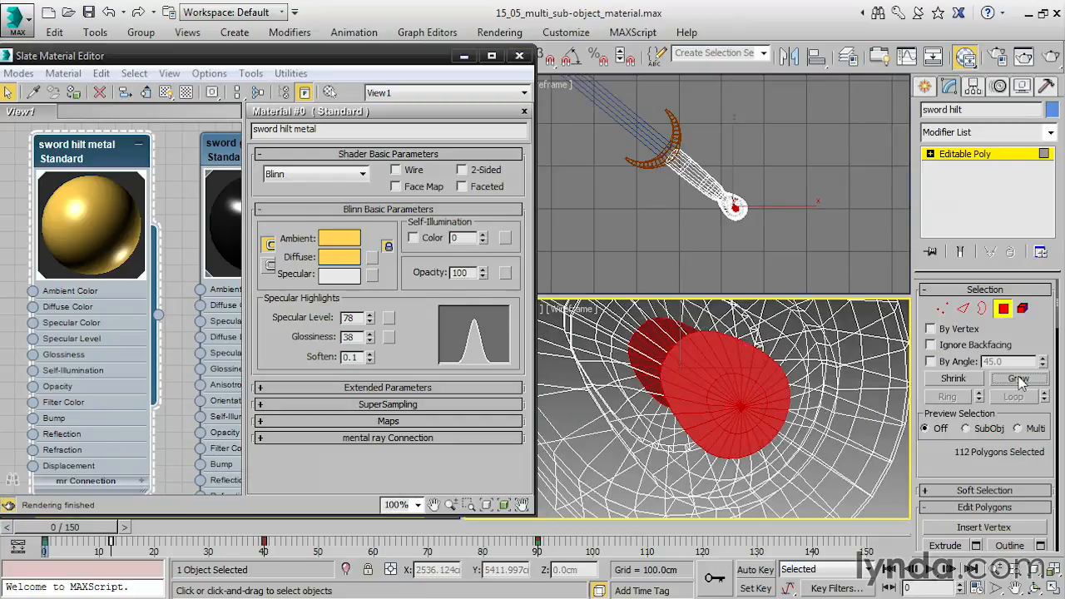
{"action": "left_click", "coordinate": [1020, 378]}
{"action": "left_click", "coordinate": [1020, 378]}
Step: Try growing the gem selection by one more ring and shrink it back by one
{"action": "middle_click_drag", "start_coordinate": [854, 398], "coordinate": [905, 381], "text": "alt"}
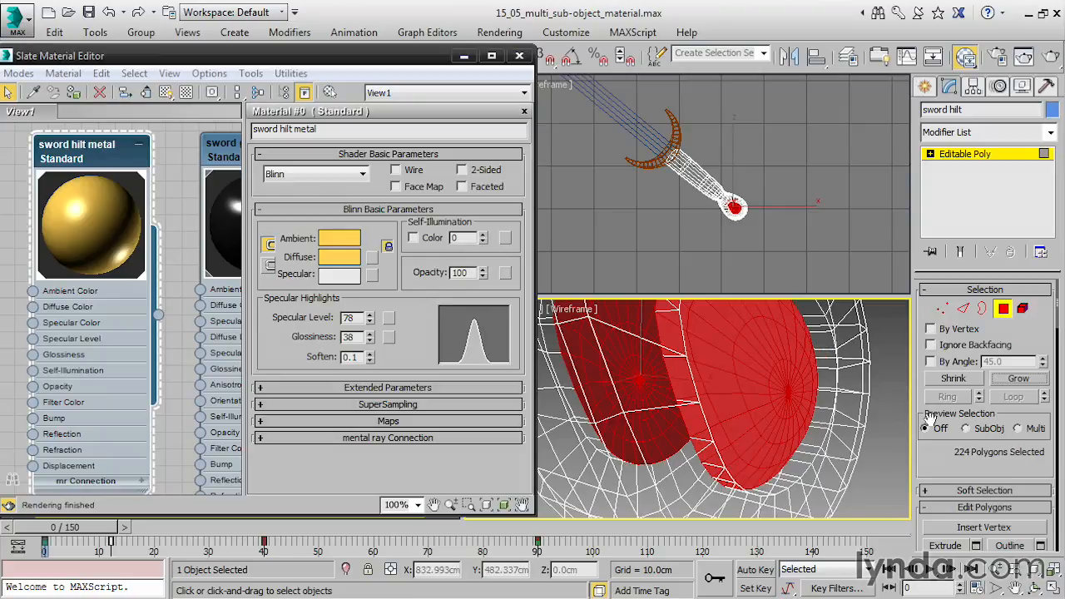
{"action": "left_click", "coordinate": [1011, 382]}
{"action": "left_click", "coordinate": [947, 382]}
{"action": "mouse_move", "coordinate": [838, 403]}
{"action": "middle_mouse_down", "text": "alt"}
{"action": "mouse_move", "coordinate": [745, 396]}
{"action": "mouse_move", "coordinate": [745, 368]}
{"action": "mouse_move", "coordinate": [745, 398]}
{"action": "middle_mouse_up", "text": "alt"}
{"action": "scroll", "coordinate": [745, 397], "scroll_direction": "down", "scroll_amount": 4}
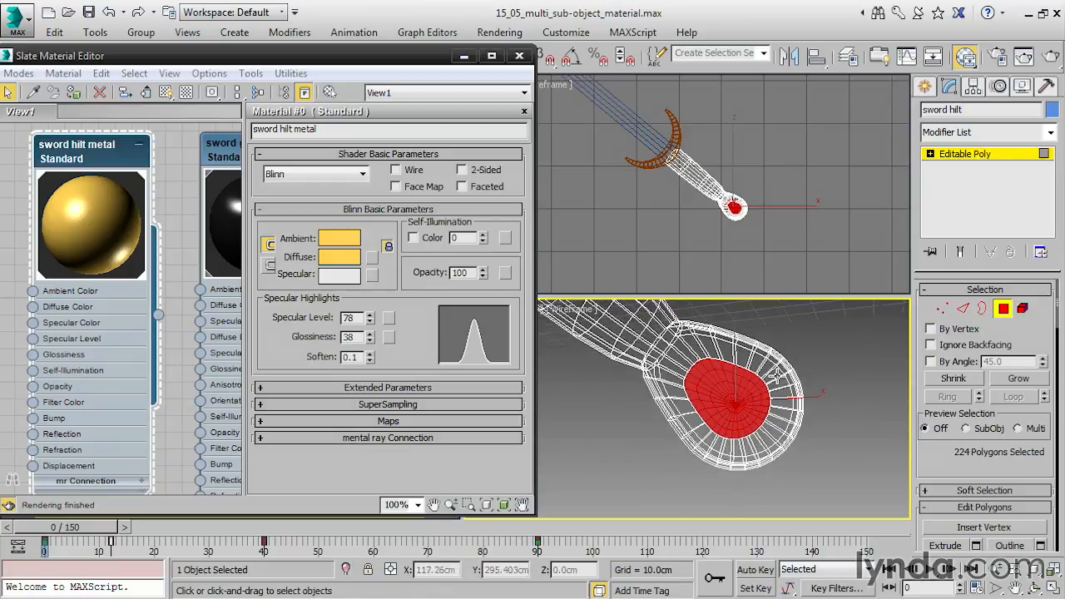
Step: Return to shaded display, assign sword gem material to the selected gem polygons, and leave polygon editing with the hilt deselected
{"action": "key", "text": "F3"}
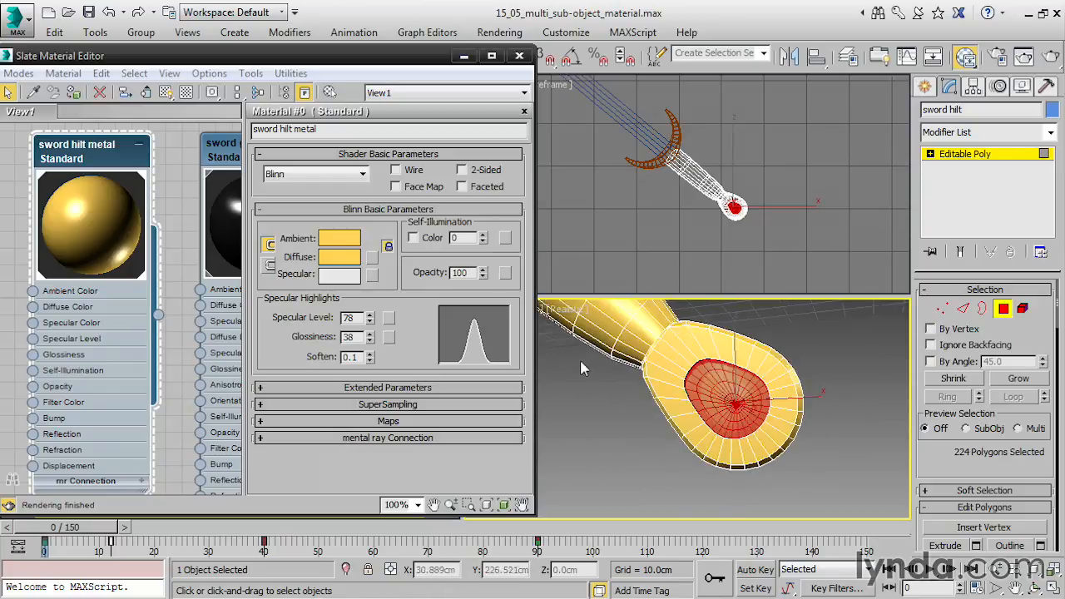
{"action": "left_click_drag", "start_coordinate": [107, 153], "coordinate": [61, 152]}
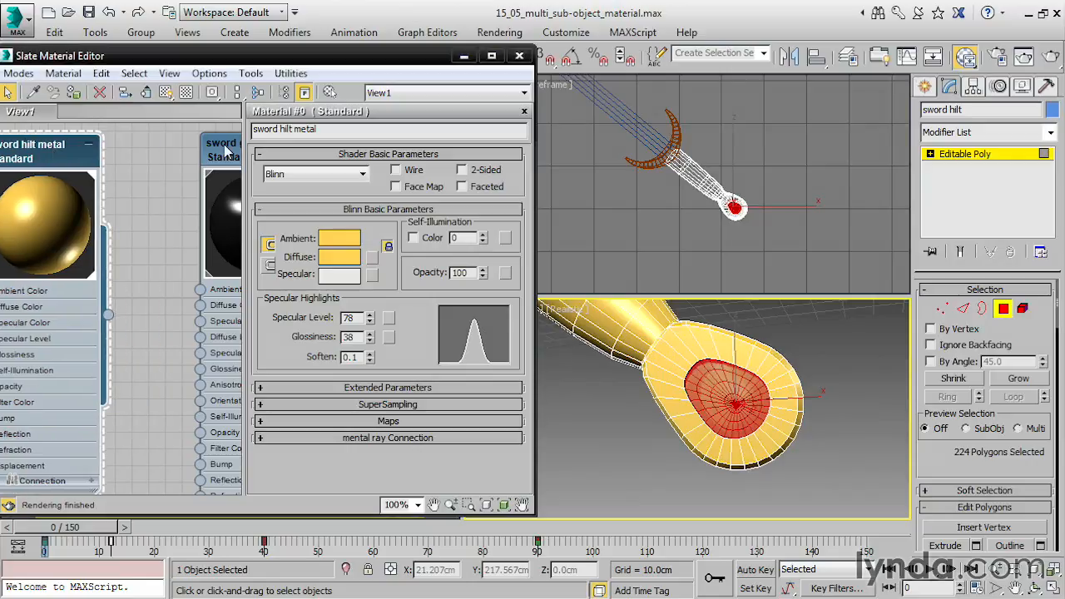
{"action": "left_click_drag", "start_coordinate": [225, 150], "coordinate": [125, 150]}
{"action": "left_click_drag", "start_coordinate": [226, 337], "coordinate": [721, 392]}
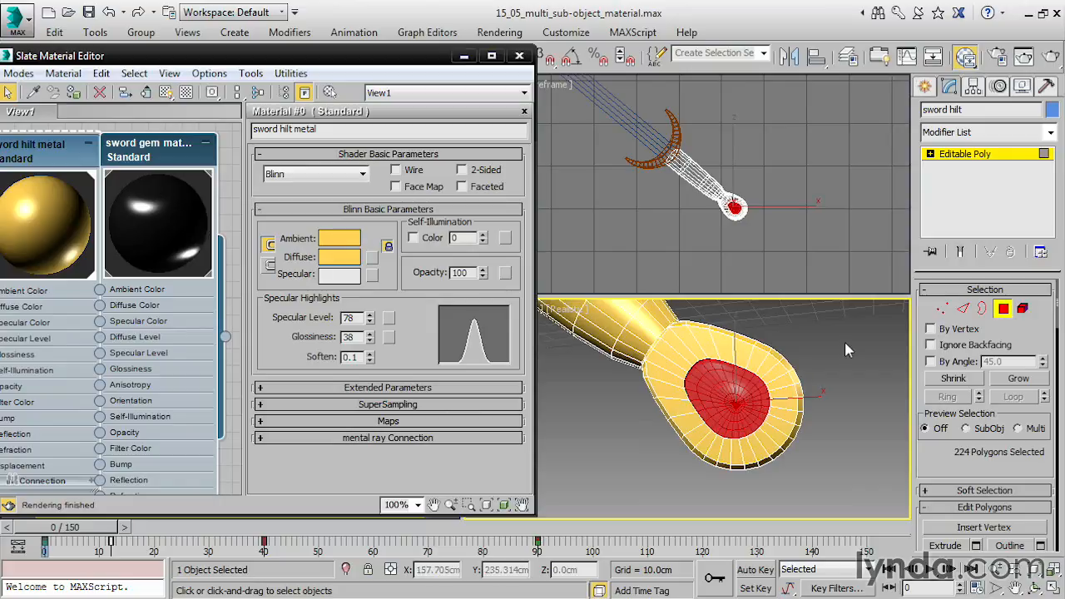
{"action": "left_click", "coordinate": [1005, 310]}
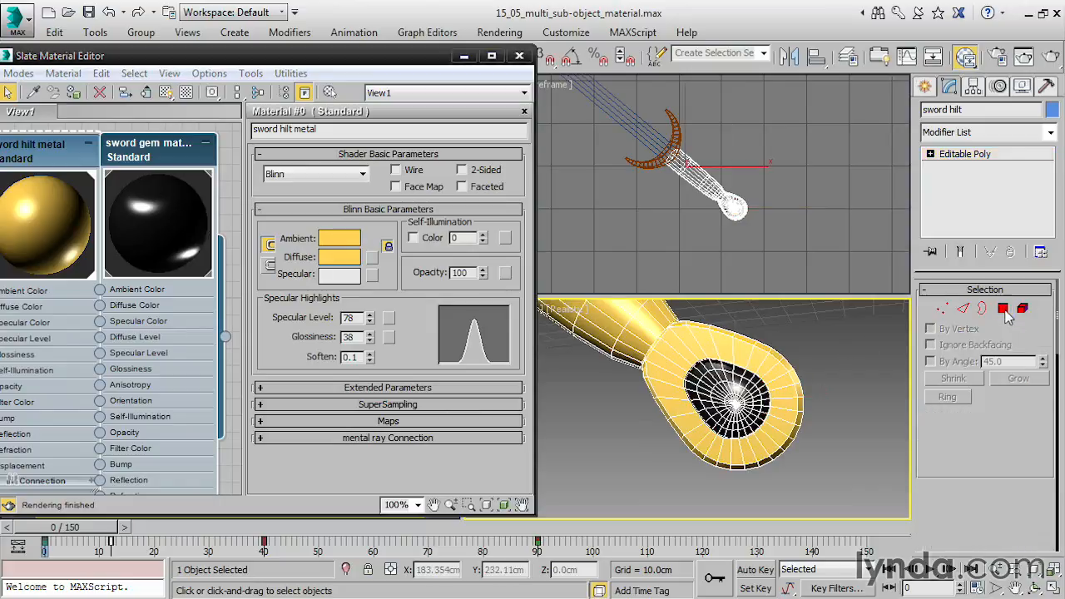
{"action": "left_click", "coordinate": [839, 367]}
{"action": "middle_click_drag", "start_coordinate": [755, 394], "coordinate": [702, 367], "text": "alt"}
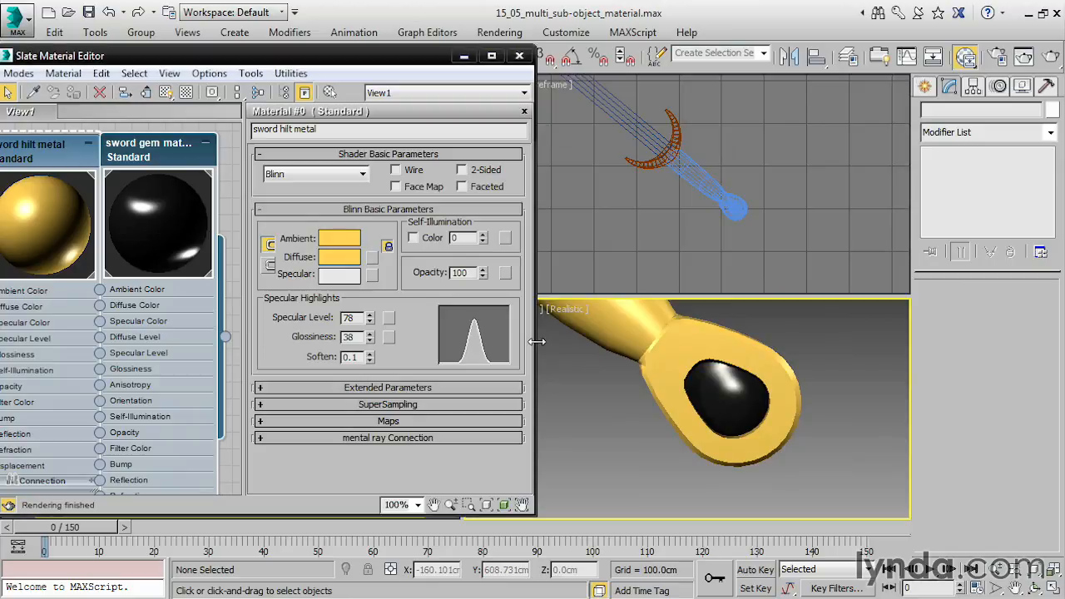
Step: Widen the material editor and reopen the Material/Map Browser at the Scene Materials list
{"action": "left_click_drag", "start_coordinate": [538, 341], "coordinate": [647, 341]}
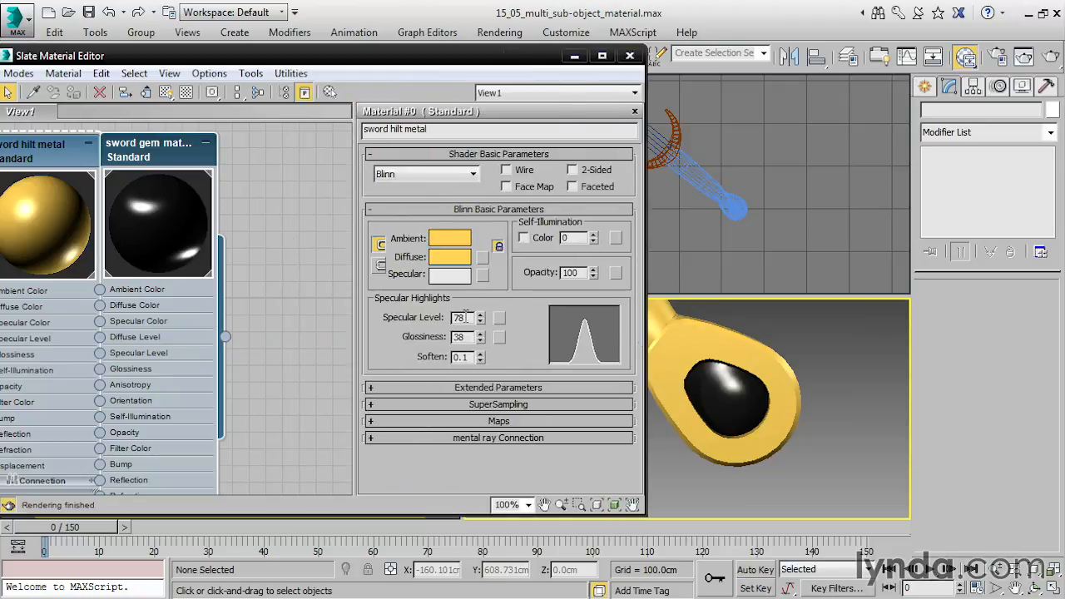
{"action": "left_click", "coordinate": [252, 73]}
{"action": "left_click", "coordinate": [266, 91]}
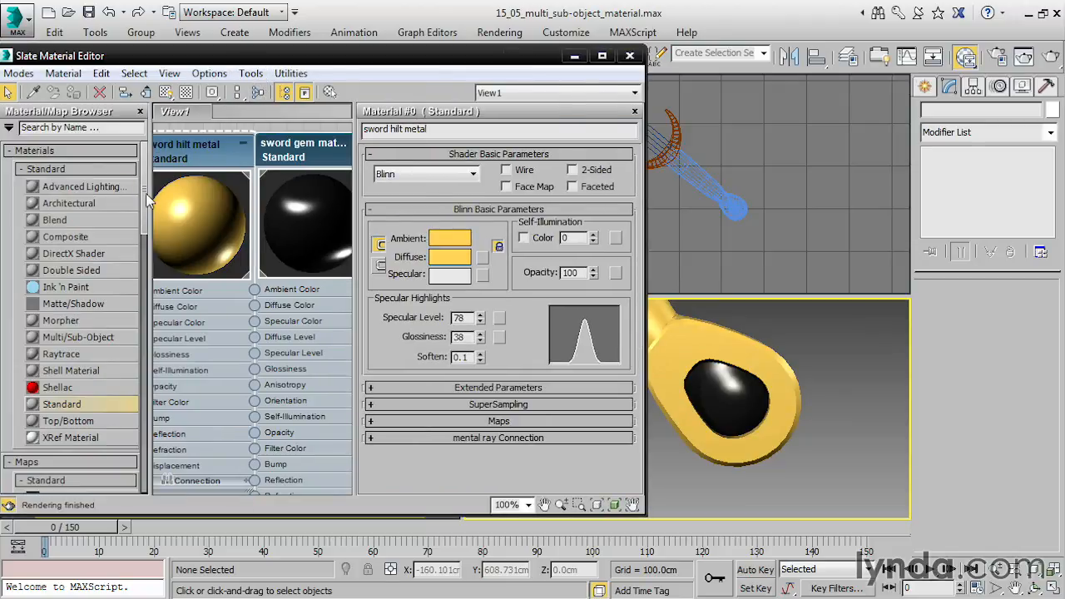
{"action": "scroll", "coordinate": [135, 265], "scroll_direction": "down", "scroll_amount": 10}
{"action": "scroll", "coordinate": [118, 369], "scroll_direction": "down", "scroll_amount": 5}
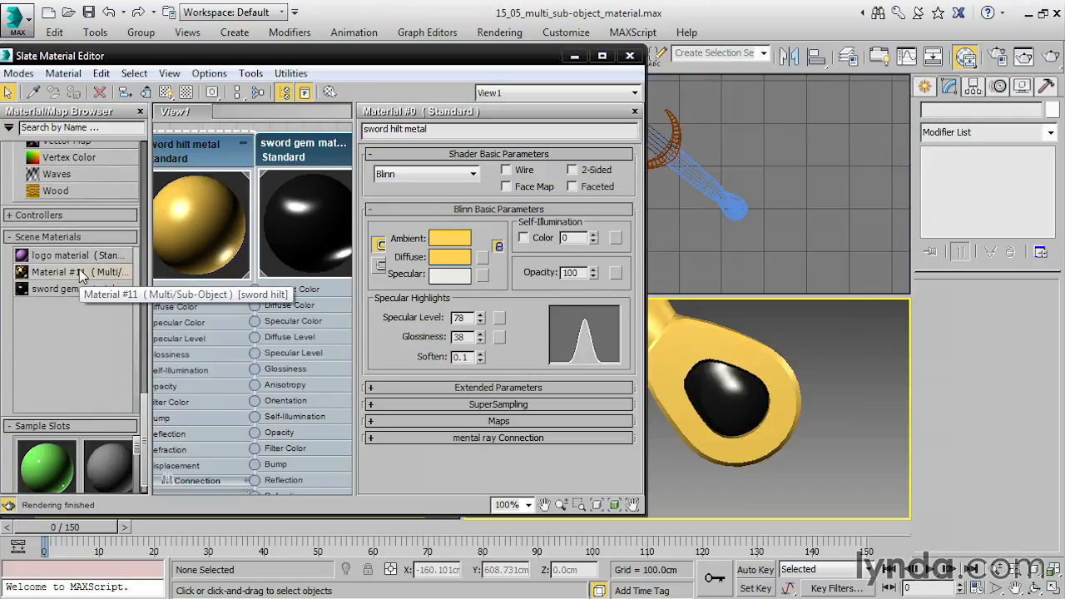
Step: Place the sword hilt's Multi/Sub-Object material, Material #11, in the node view as an instance, positioned beside its two submaterial nodes
{"action": "middle_click_drag", "start_coordinate": [695, 337], "coordinate": [803, 341]}
{"action": "left_click_drag", "start_coordinate": [638, 173], "coordinate": [714, 166]}
{"action": "left_click_drag", "start_coordinate": [213, 145], "coordinate": [130, 144]}
{"action": "left_click_drag", "start_coordinate": [282, 153], "coordinate": [214, 136]}
{"action": "left_click_drag", "start_coordinate": [40, 279], "coordinate": [344, 175]}
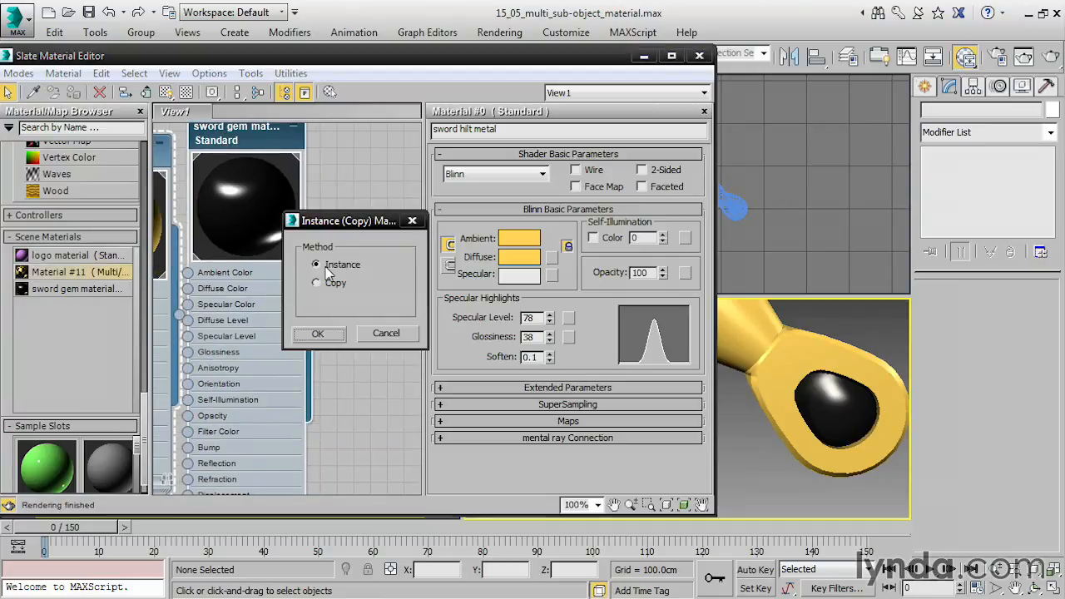
{"action": "left_click", "coordinate": [321, 334]}
{"action": "left_click_drag", "start_coordinate": [362, 173], "coordinate": [399, 383]}
{"action": "scroll", "coordinate": [349, 250], "scroll_direction": "down", "scroll_amount": 3}
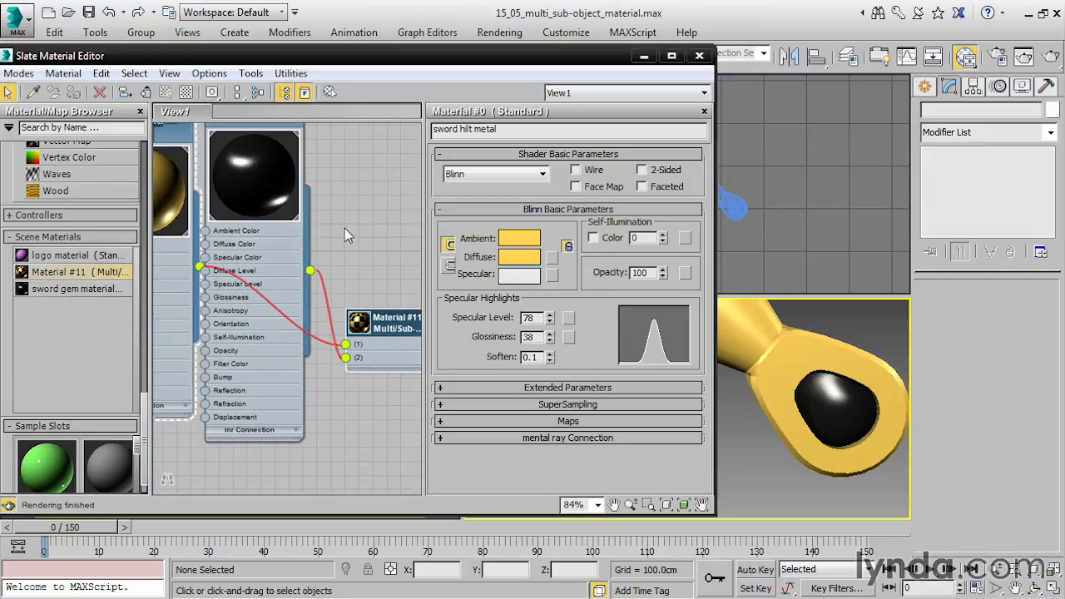
Step: Arrange the sword hilt metal node above the sword gem material node, and move the Material #11 node closer to them
{"action": "scroll", "coordinate": [345, 229], "scroll_direction": "down", "scroll_amount": 3}
{"action": "left_click_drag", "start_coordinate": [290, 159], "coordinate": [224, 387]}
{"action": "left_click_drag", "start_coordinate": [220, 164], "coordinate": [255, 137]}
{"action": "left_click_drag", "start_coordinate": [236, 378], "coordinate": [256, 369]}
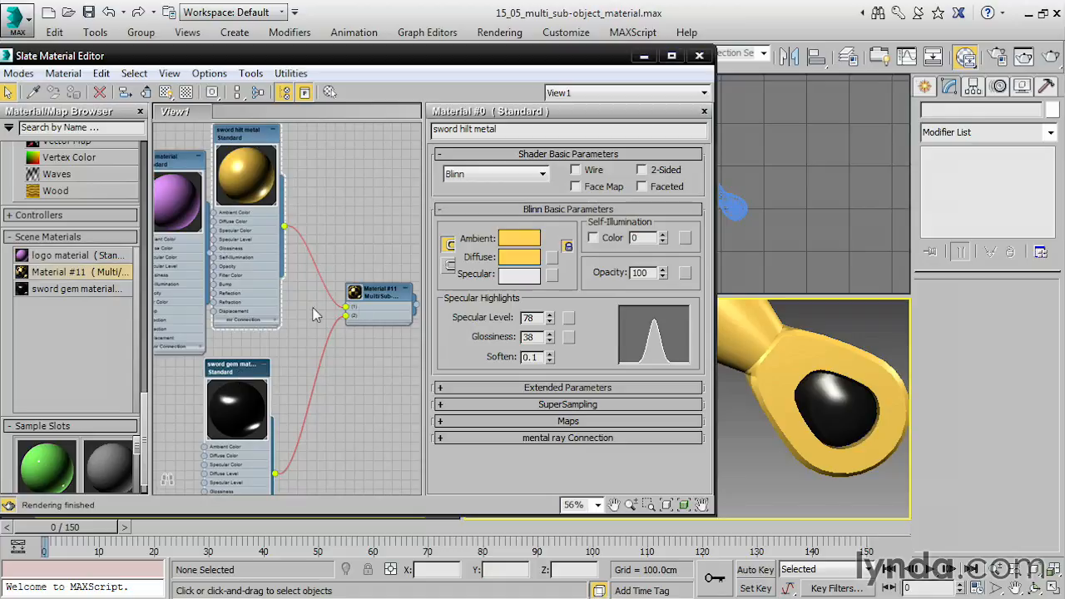
{"action": "left_click_drag", "start_coordinate": [383, 298], "coordinate": [334, 287]}
Step: Open the parameters of the Material #11 node and rename the material as sword hilt multi
{"action": "scroll", "coordinate": [374, 287], "scroll_direction": "up", "scroll_amount": 4}
{"action": "scroll", "coordinate": [366, 291], "scroll_direction": "up", "scroll_amount": 1}
{"action": "double_click", "coordinate": [334, 288]}
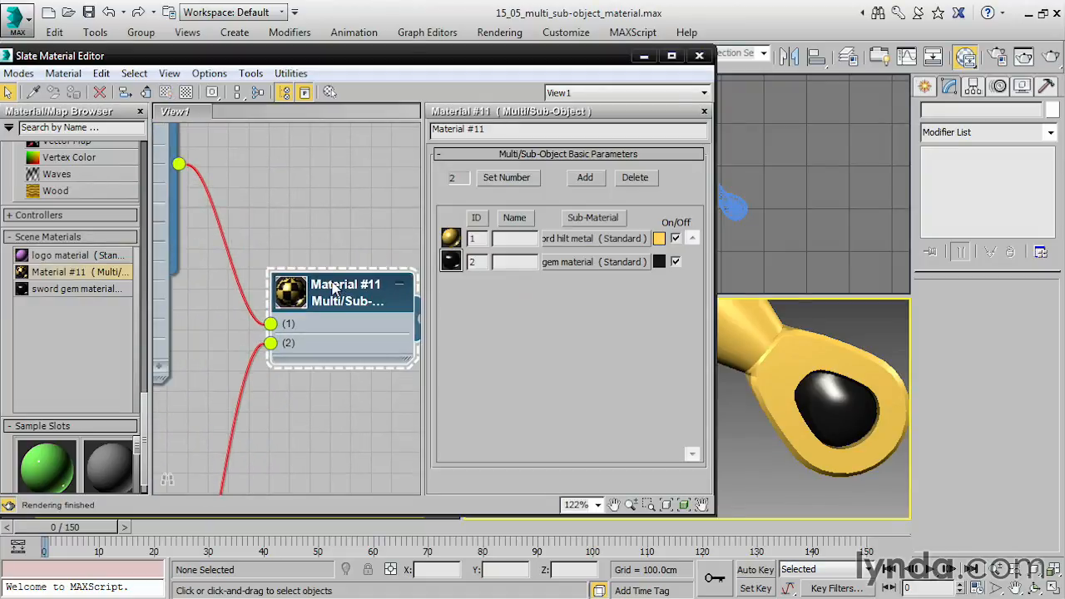
{"action": "left_click_drag", "start_coordinate": [498, 133], "coordinate": [420, 130]}
{"action": "type", "text": "sword hilt multi"}
{"action": "key", "text": "Return"}
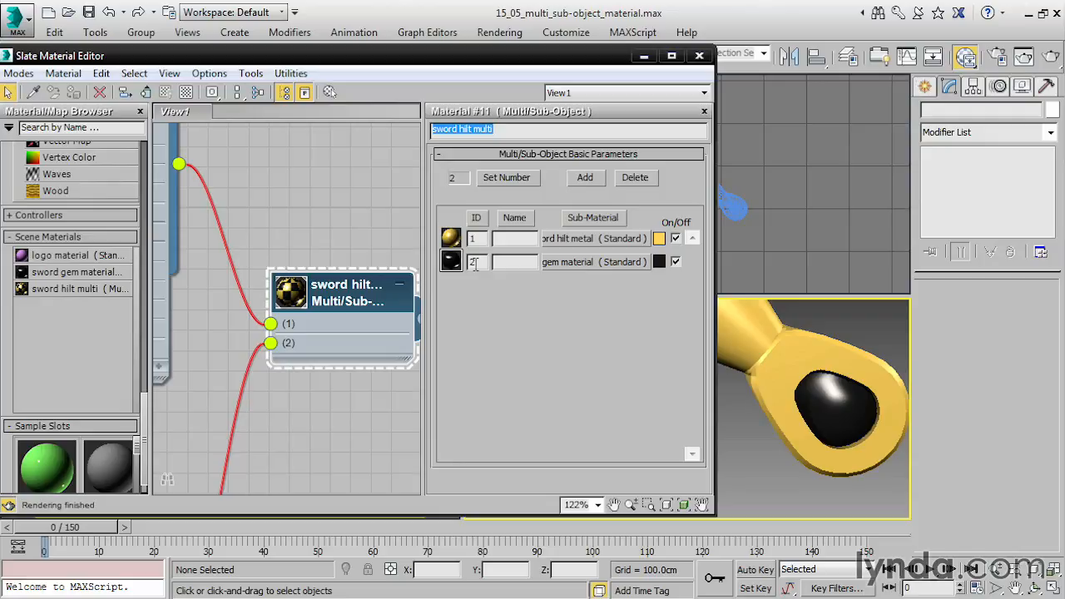
Step: Add a new Multi/Sub-Object material to the node view, placed below the sword hilt multi node
{"action": "left_click_drag", "start_coordinate": [399, 291], "coordinate": [359, 270]}
{"action": "left_click_drag", "start_coordinate": [144, 412], "coordinate": [168, 146]}
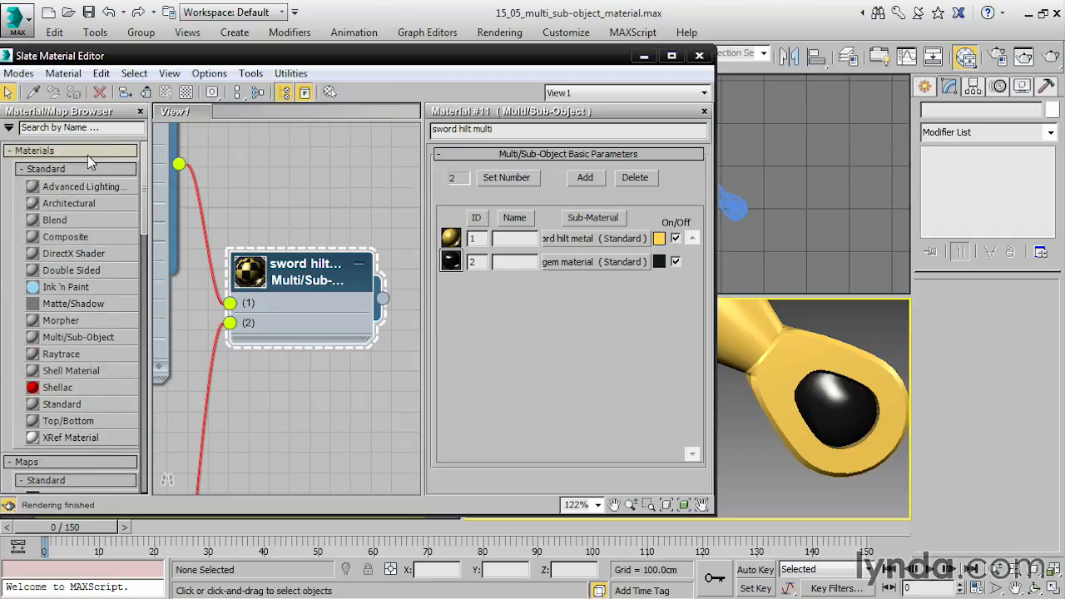
{"action": "left_click_drag", "start_coordinate": [72, 333], "coordinate": [313, 420]}
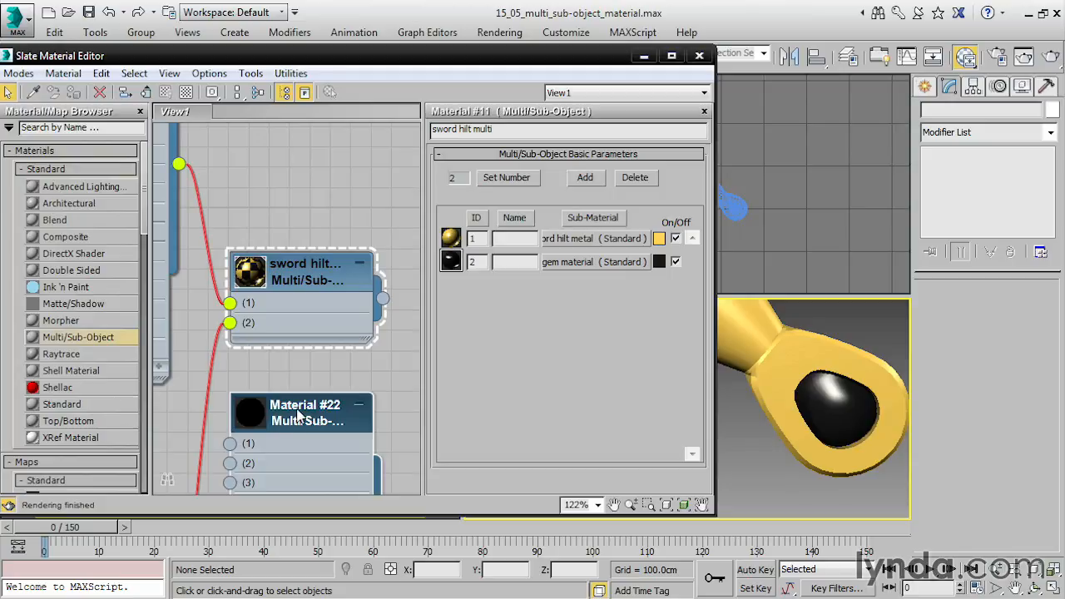
{"action": "scroll", "coordinate": [346, 376], "scroll_direction": "down", "scroll_amount": 5}
{"action": "middle_click_drag", "start_coordinate": [364, 379], "coordinate": [324, 242]}
{"action": "left_click_drag", "start_coordinate": [323, 242], "coordinate": [369, 294]}
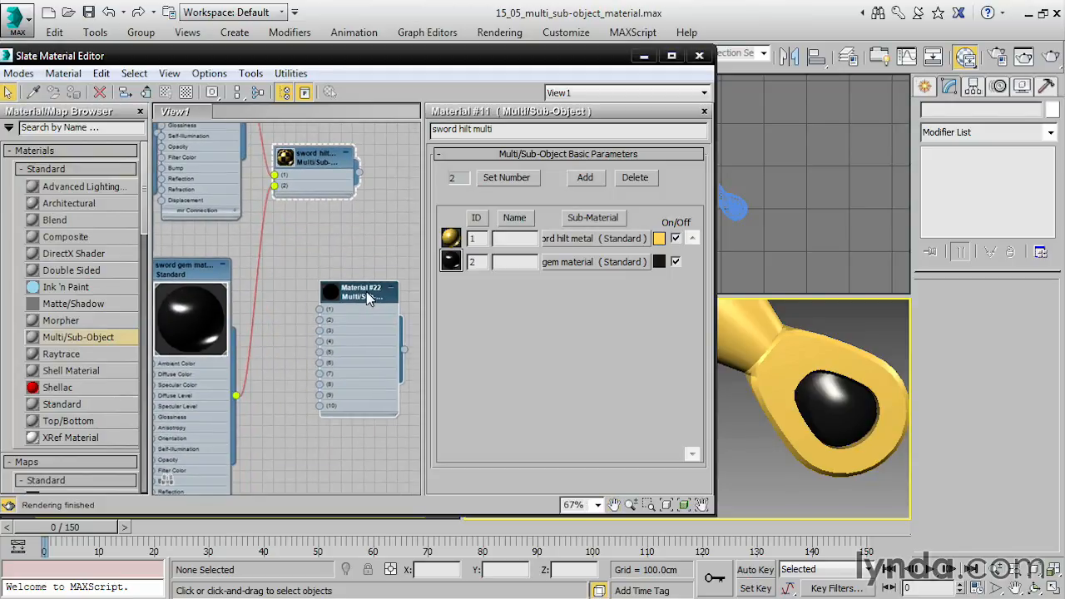
Step: Open the new Multi/Sub-Object material's parameters and rename it as sword hilt multi 2
{"action": "scroll", "coordinate": [369, 294], "scroll_direction": "up", "scroll_amount": 1}
{"action": "double_click", "coordinate": [364, 294]}
{"action": "left_click_drag", "start_coordinate": [506, 129], "coordinate": [428, 129]}
{"action": "type", "text": "s"}
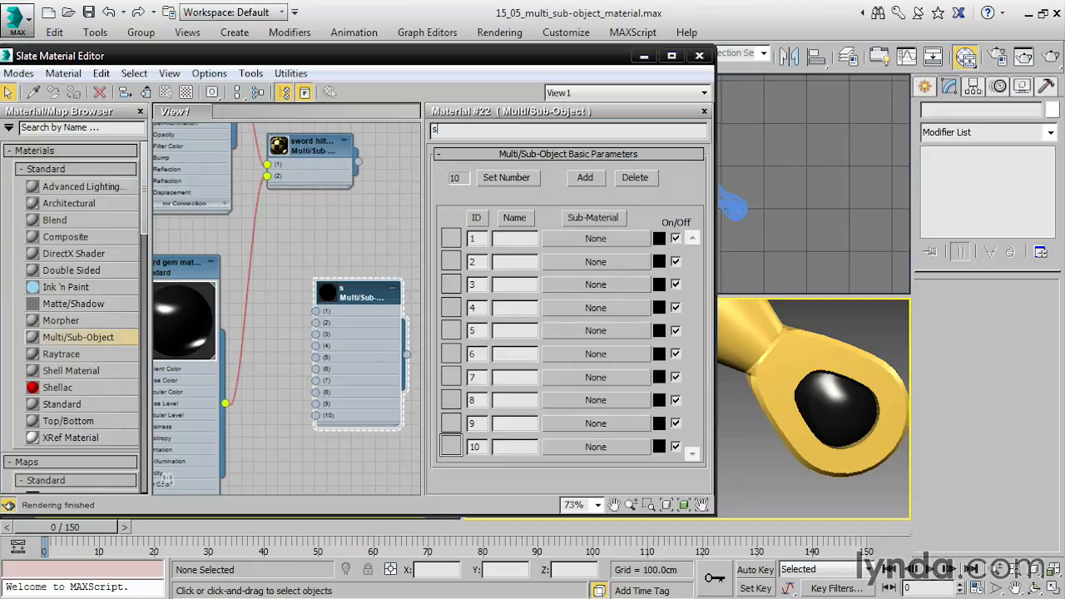
{"action": "type", "text": "word hilt multi 2"}
{"action": "key", "text": "Return"}
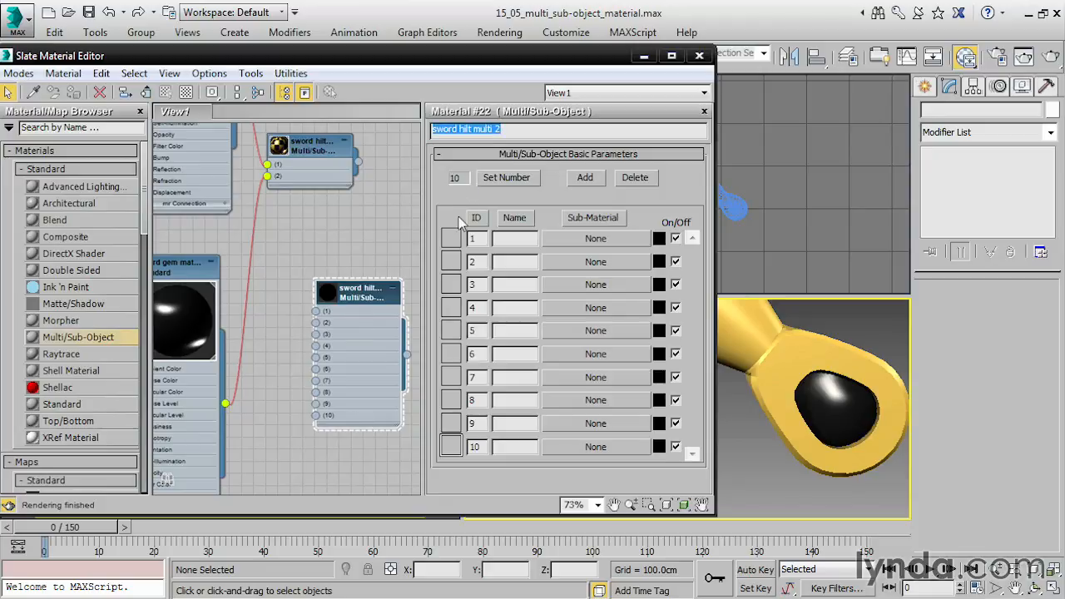
Step: Set the number of materials in sword hilt multi 2 to 2
{"action": "left_click", "coordinate": [509, 176]}
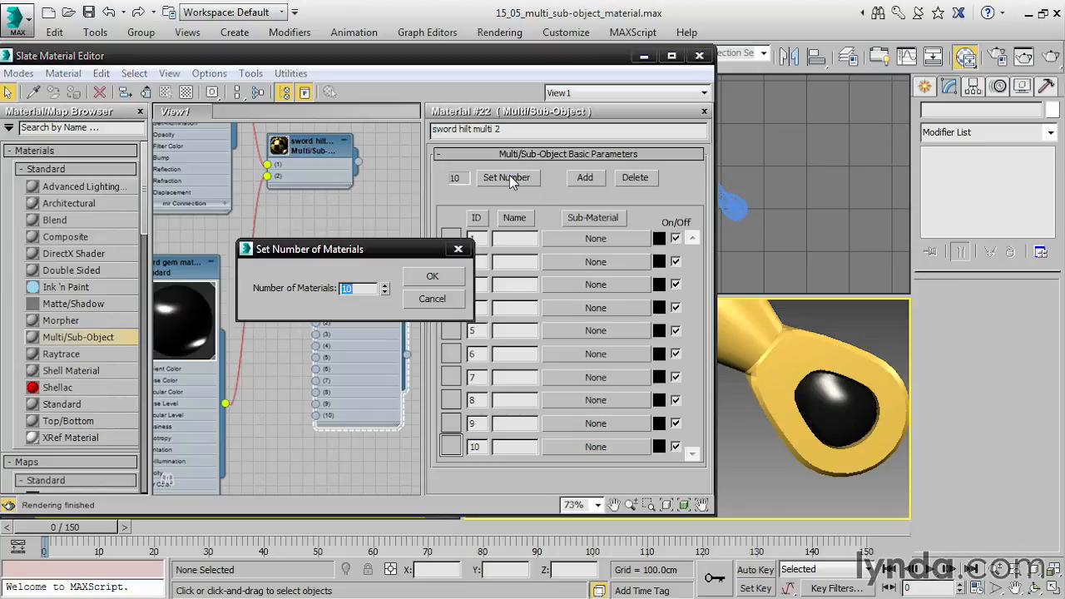
{"action": "left_click", "coordinate": [352, 287]}
{"action": "left_click_drag", "start_coordinate": [355, 287], "coordinate": [328, 289]}
{"action": "type", "text": "2"}
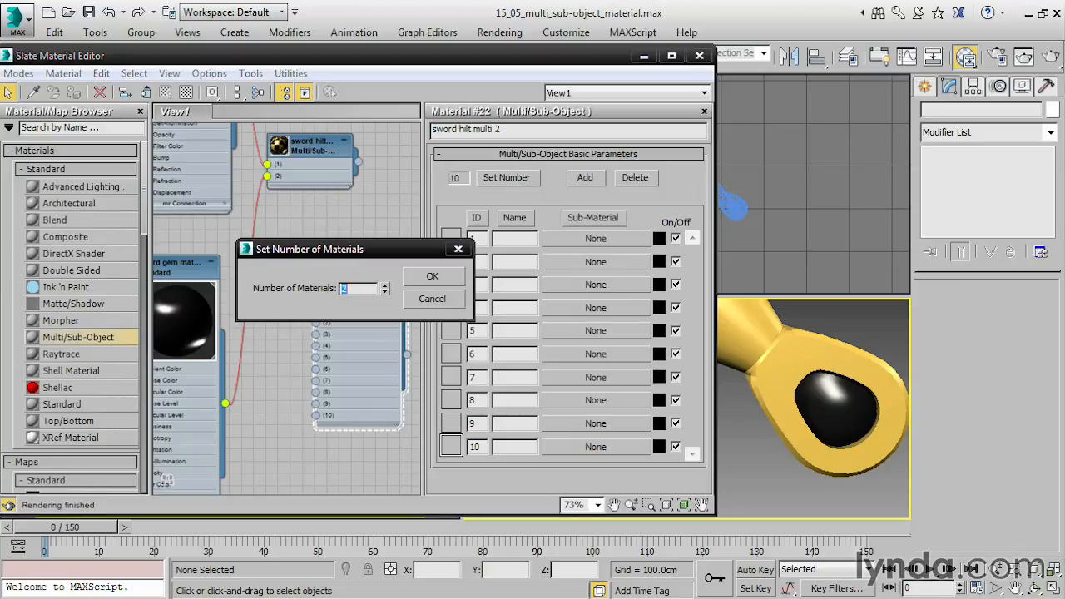
{"action": "left_click", "coordinate": [433, 280]}
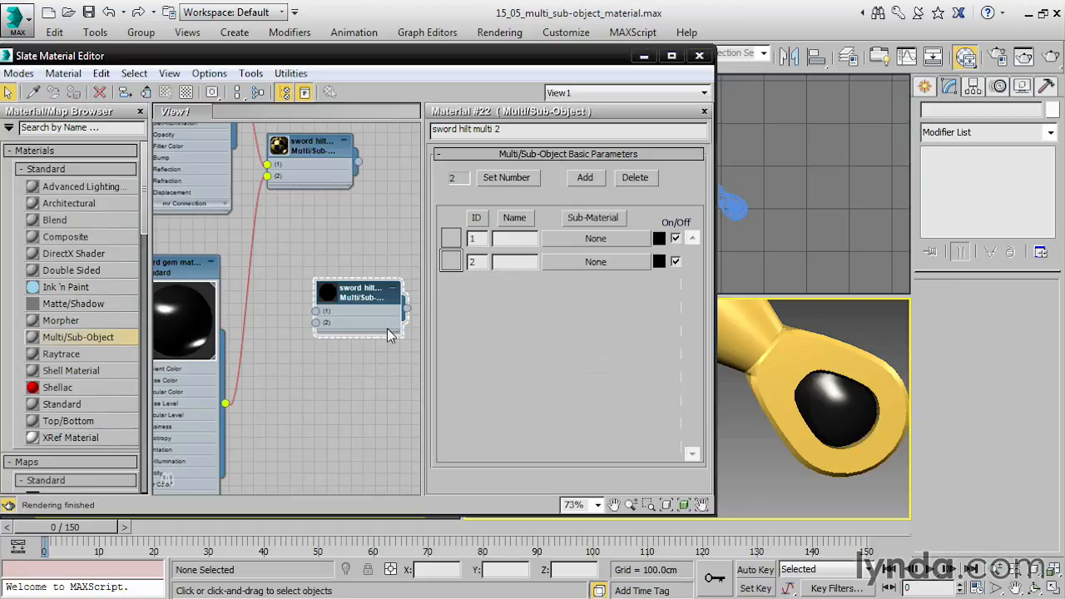
Step: Move the archi material, logo material and sword hilt multi 2 nodes together in the empty area below the first material's nodes
{"action": "left_click_drag", "start_coordinate": [382, 290], "coordinate": [385, 312]}
{"action": "scroll", "coordinate": [381, 299], "scroll_direction": "down", "scroll_amount": 5}
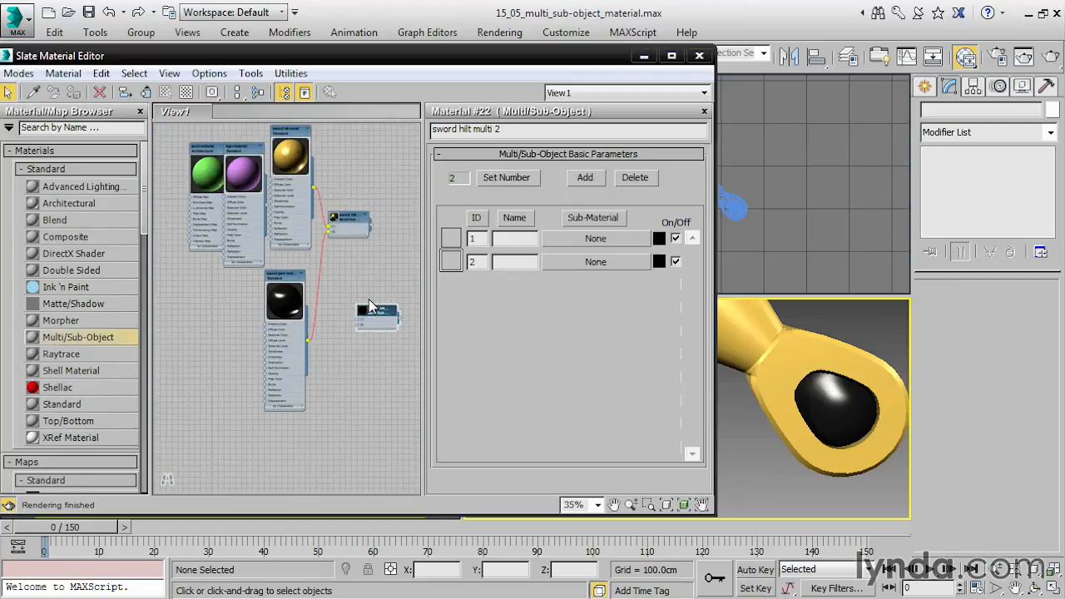
{"action": "left_click_drag", "start_coordinate": [253, 185], "coordinate": [250, 441]}
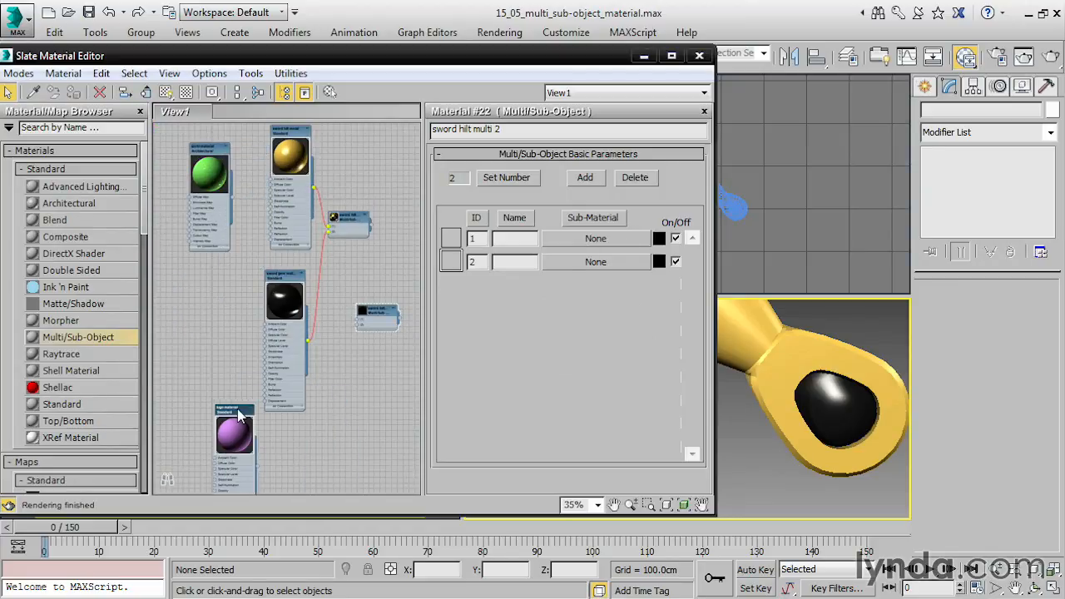
{"action": "left_click_drag", "start_coordinate": [278, 274], "coordinate": [243, 247]}
{"action": "left_click_drag", "start_coordinate": [222, 160], "coordinate": [319, 288]}
{"action": "left_click_drag", "start_coordinate": [371, 310], "coordinate": [363, 428]}
{"action": "left_click_drag", "start_coordinate": [244, 408], "coordinate": [290, 423]}
{"action": "middle_click_drag", "start_coordinate": [379, 321], "coordinate": [320, 240]}
{"action": "scroll", "coordinate": [320, 244], "scroll_direction": "up", "scroll_amount": 2}
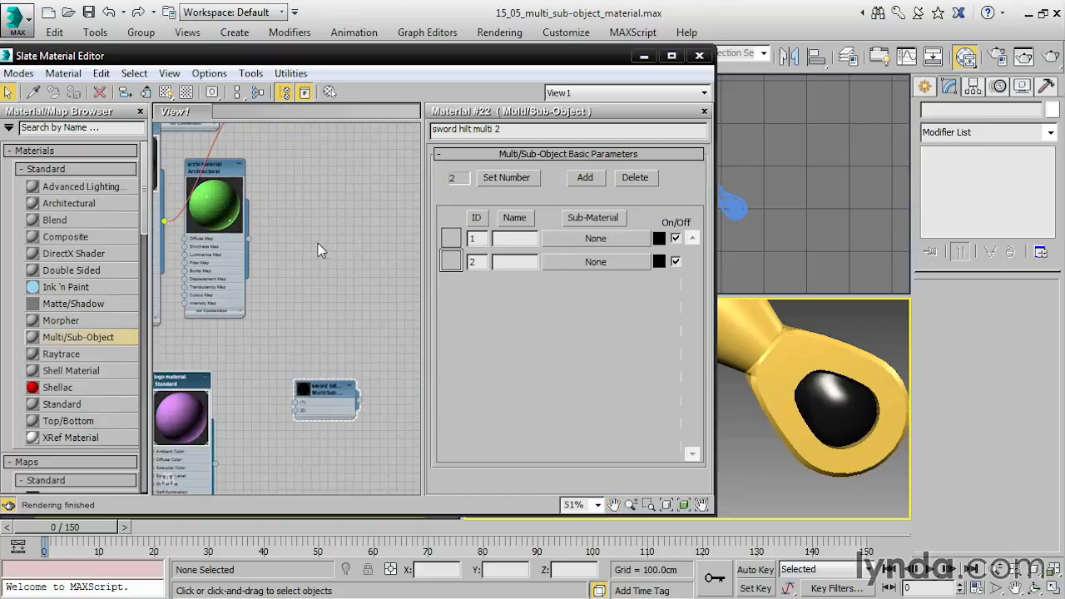
{"action": "scroll", "coordinate": [248, 237], "scroll_direction": "up", "scroll_amount": 2}
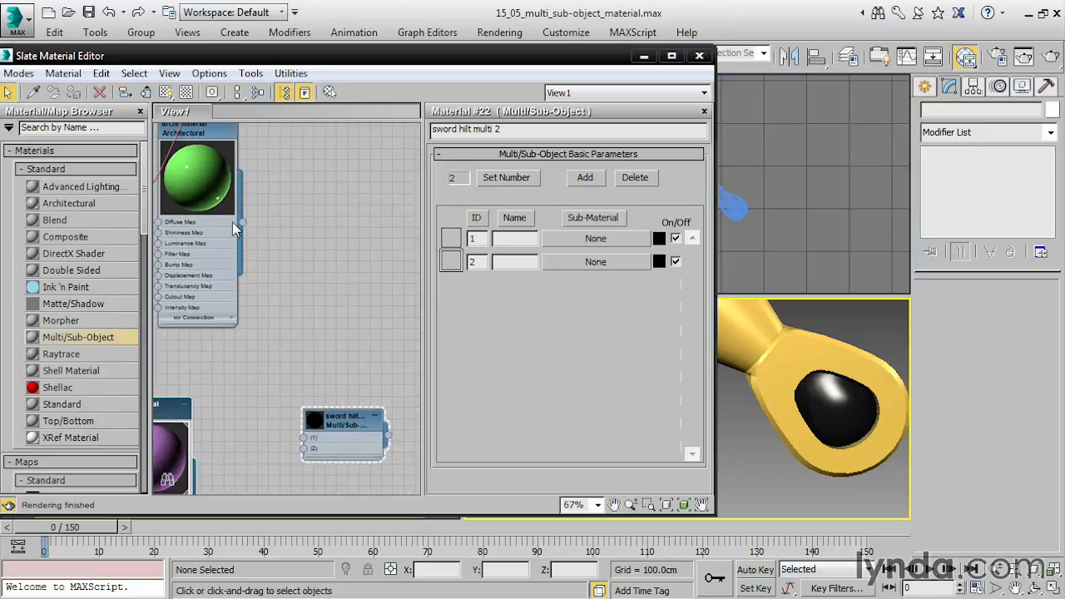
Step: Connect archi material to slot 1 and logo material to slot 2 of the sword hilt multi 2 node
{"action": "left_click_drag", "start_coordinate": [217, 154], "coordinate": [216, 221]}
{"action": "left_click_drag", "start_coordinate": [242, 288], "coordinate": [377, 385]}
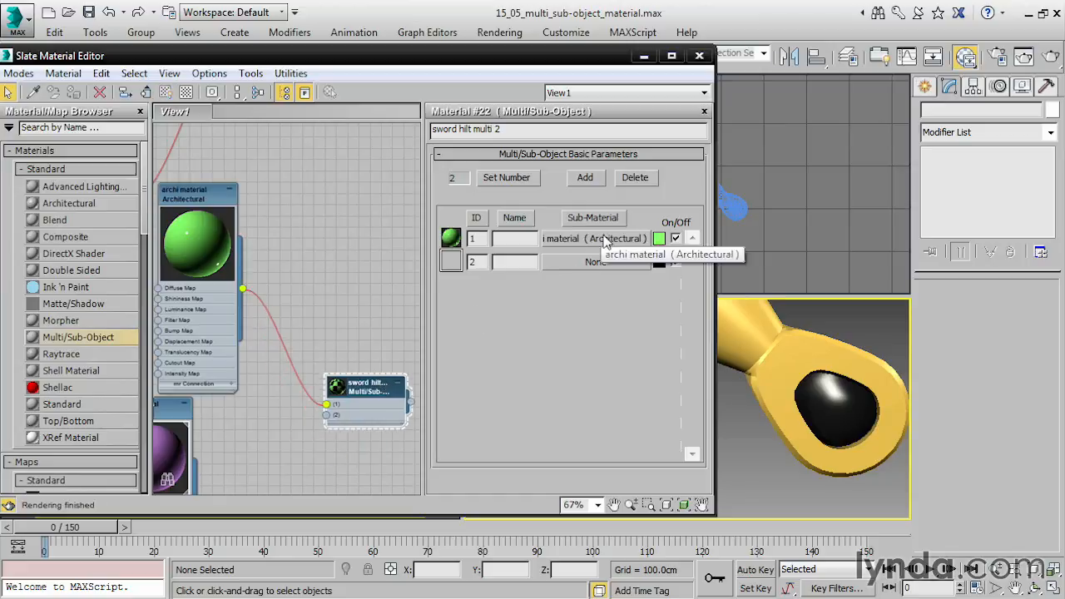
{"action": "left_click_drag", "start_coordinate": [178, 408], "coordinate": [233, 419]}
{"action": "middle_click_drag", "start_coordinate": [335, 295], "coordinate": [337, 160]}
{"action": "left_click_drag", "start_coordinate": [254, 396], "coordinate": [329, 283]}
{"action": "middle_click_drag", "start_coordinate": [357, 355], "coordinate": [344, 392]}
{"action": "scroll", "coordinate": [344, 392], "scroll_direction": "up", "scroll_amount": 2}
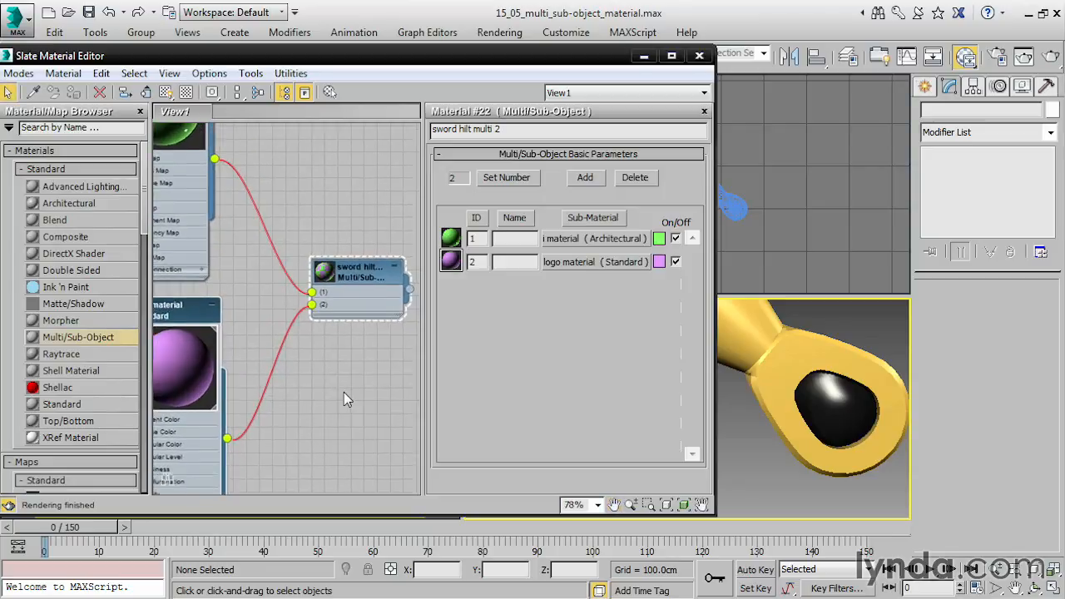
Step: Assign the sword hilt multi 2 material to the sword hilt in the perspective view by wiring from its node output
{"action": "left_click_drag", "start_coordinate": [360, 270], "coordinate": [318, 274]}
{"action": "scroll", "coordinate": [343, 272], "scroll_direction": "up", "scroll_amount": 3}
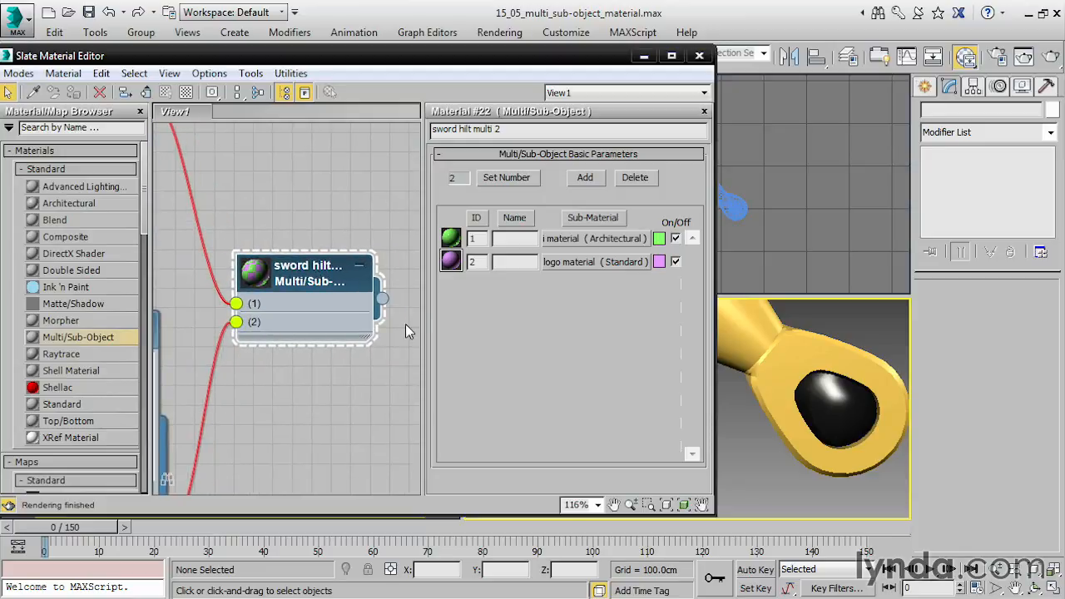
{"action": "left_click", "coordinate": [793, 327]}
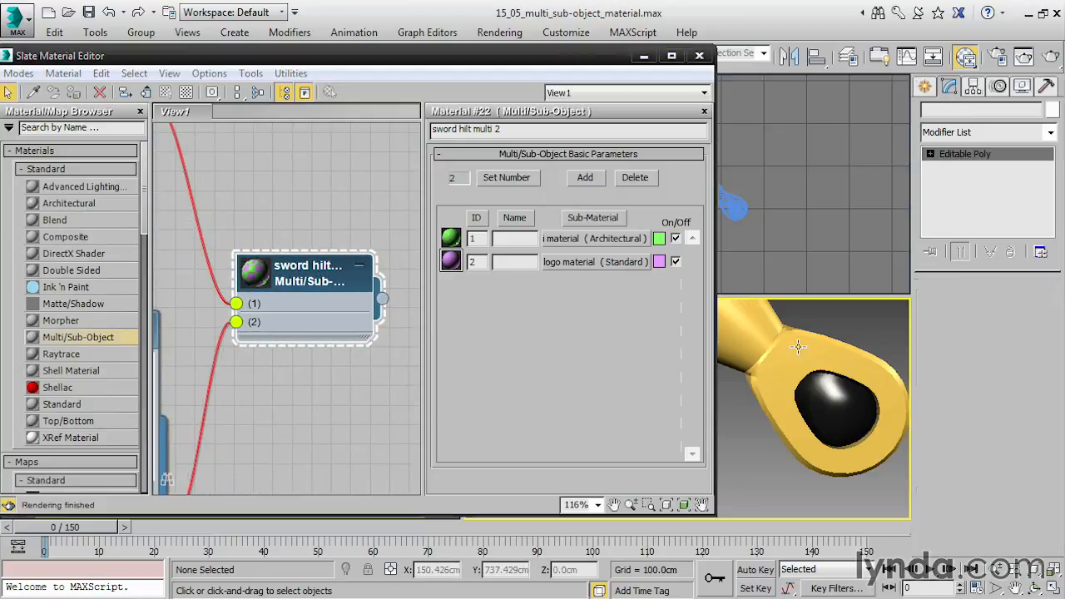
{"action": "left_click", "coordinate": [850, 313]}
{"action": "left_click_drag", "start_coordinate": [382, 300], "coordinate": [781, 362]}
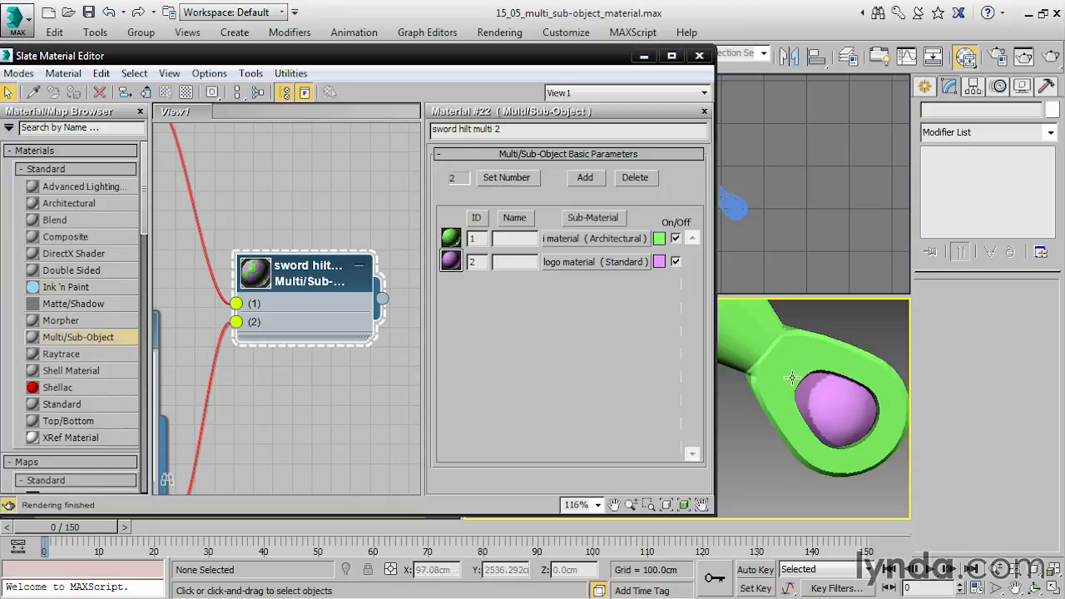
Step: Narrow the material editor to expose more of the scene, select the sword hilt, and enter polygon editing
{"action": "left_click_drag", "start_coordinate": [715, 342], "coordinate": [622, 335]}
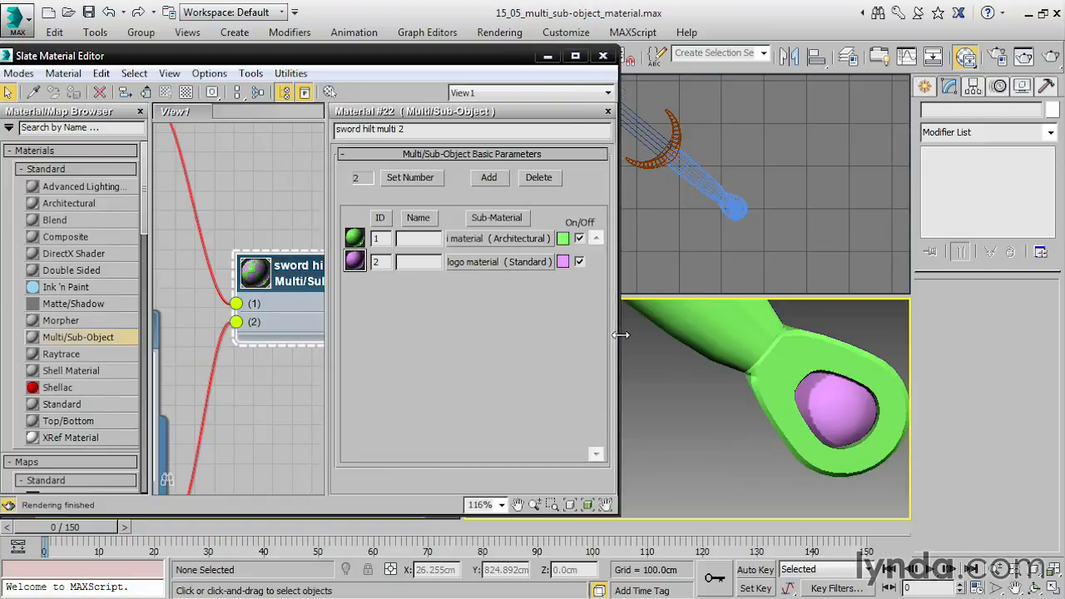
{"action": "left_click_drag", "start_coordinate": [293, 281], "coordinate": [252, 280]}
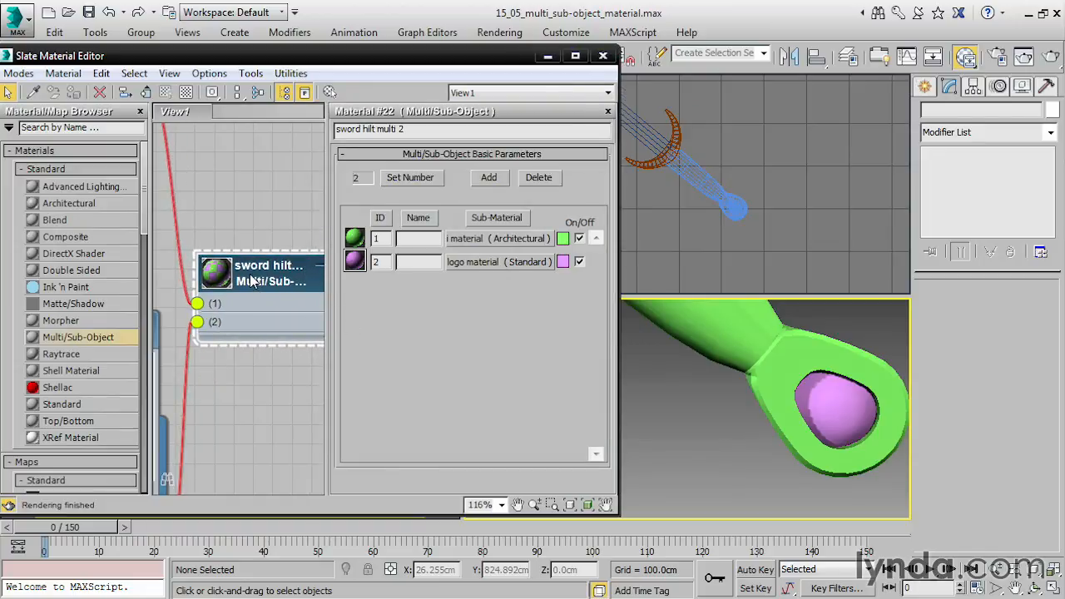
{"action": "left_click", "coordinate": [775, 350]}
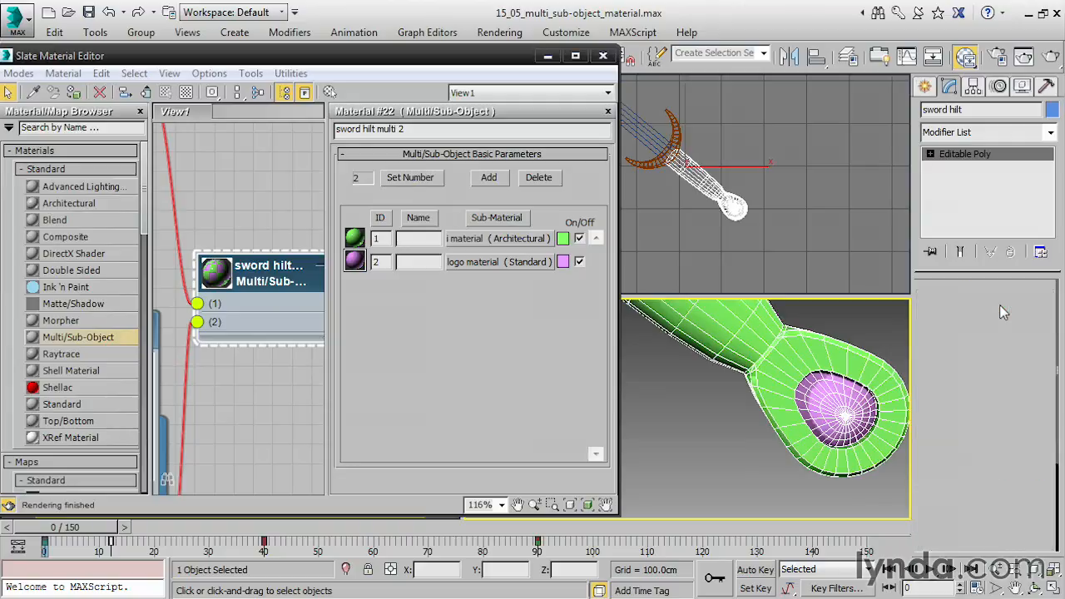
{"action": "left_click", "coordinate": [1003, 309]}
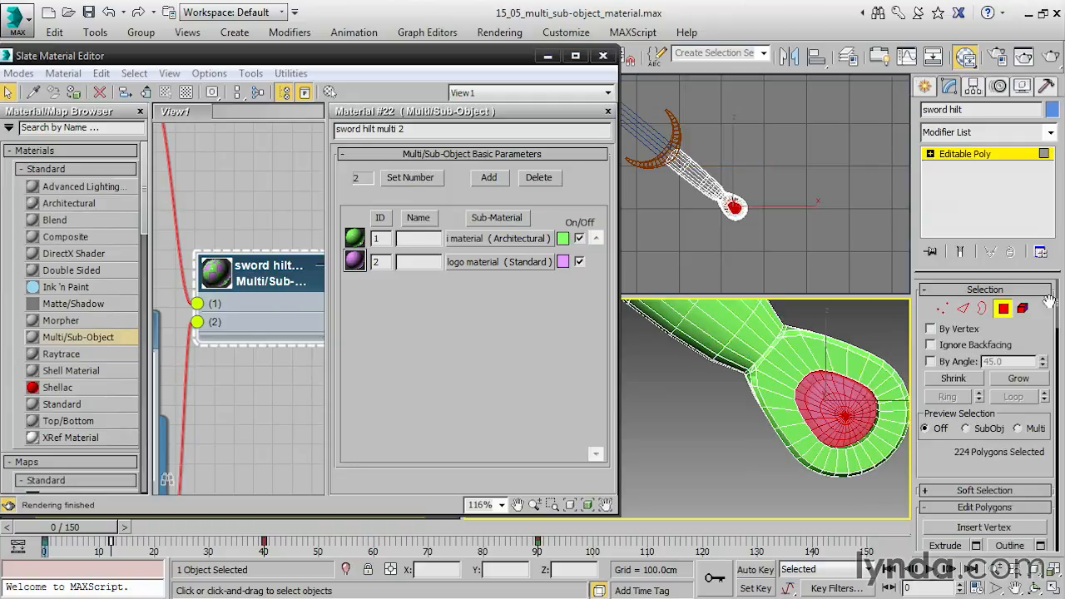
Step: Expand the modify settings to two columns, bring up the Polygon: Material IDs settings, and narrow the material editor further
{"action": "left_click_drag", "start_coordinate": [911, 284], "coordinate": [862, 283]}
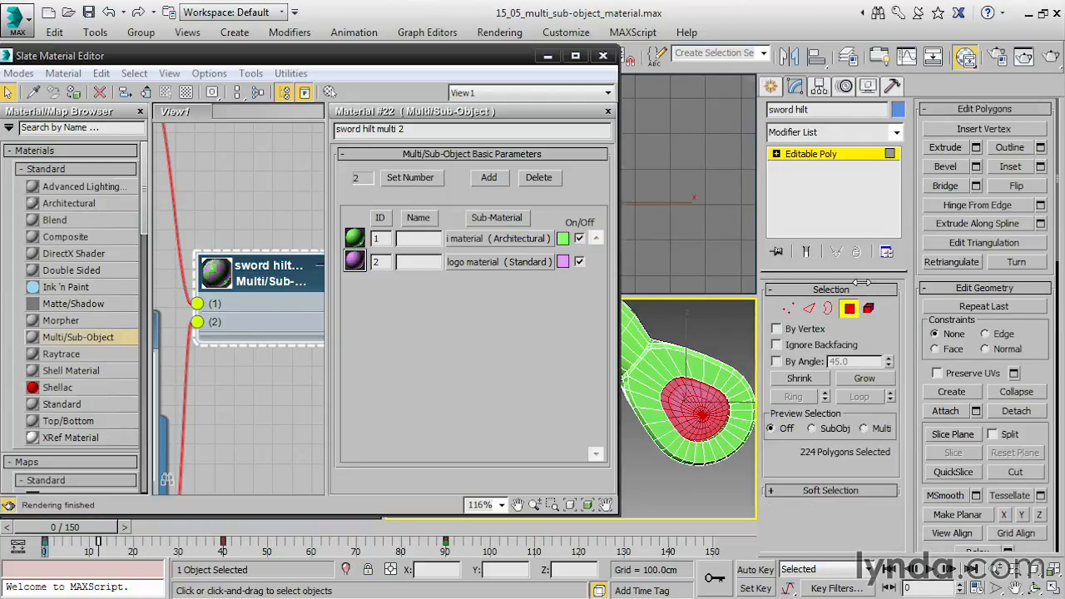
{"action": "left_click_drag", "start_coordinate": [915, 497], "coordinate": [928, 106]}
{"action": "left_click_drag", "start_coordinate": [919, 321], "coordinate": [924, 245]}
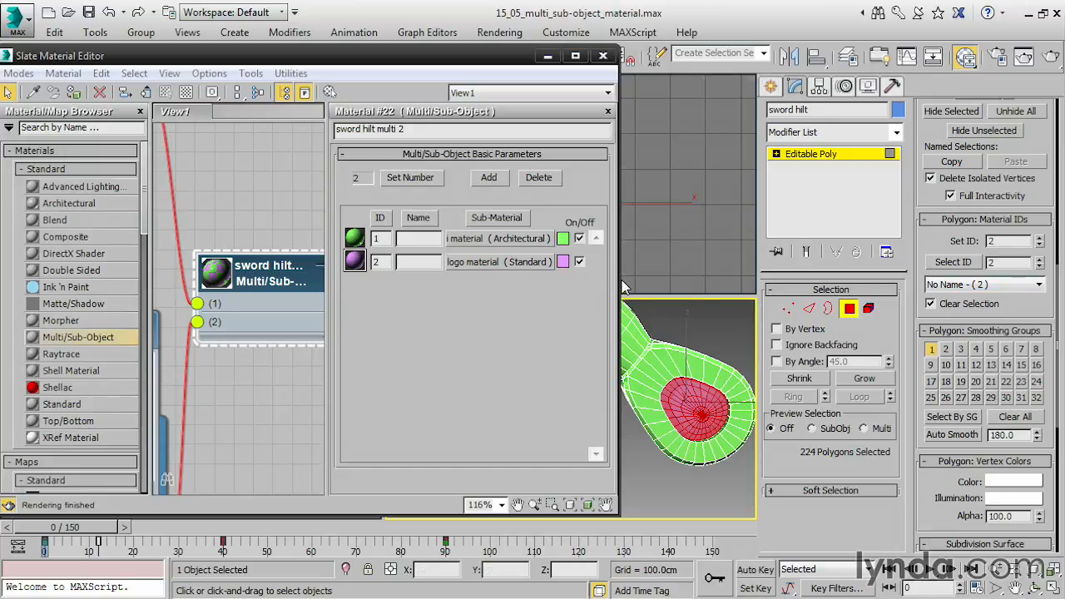
{"action": "left_click_drag", "start_coordinate": [618, 280], "coordinate": [530, 281]}
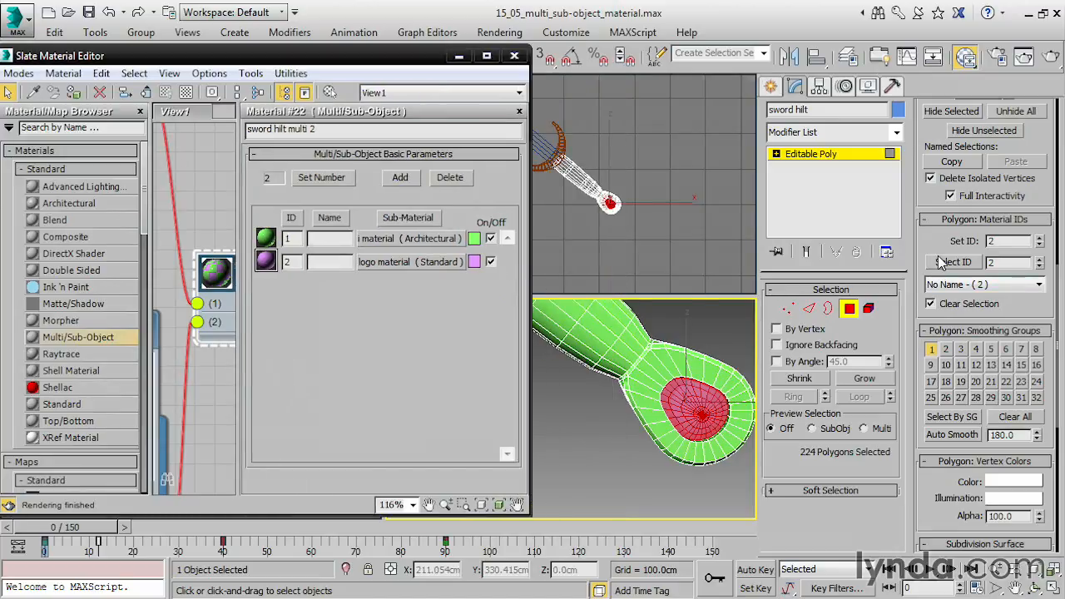
Step: Check the material ID assignments by selecting the hilt polygons with ID 1, followed by those with ID 2
{"action": "left_click", "coordinate": [1040, 266]}
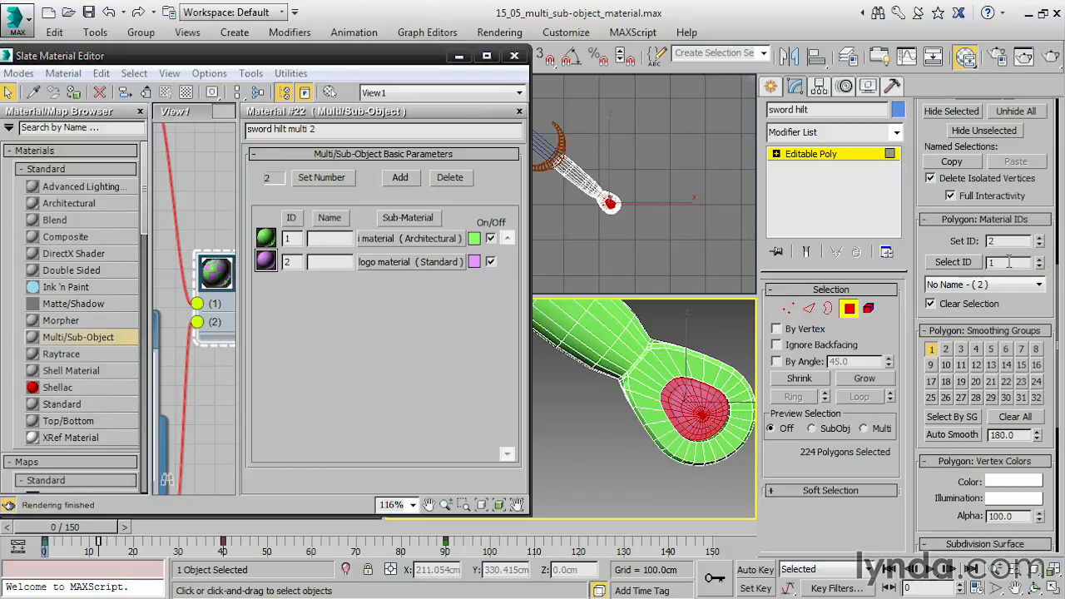
{"action": "left_click", "coordinate": [954, 263]}
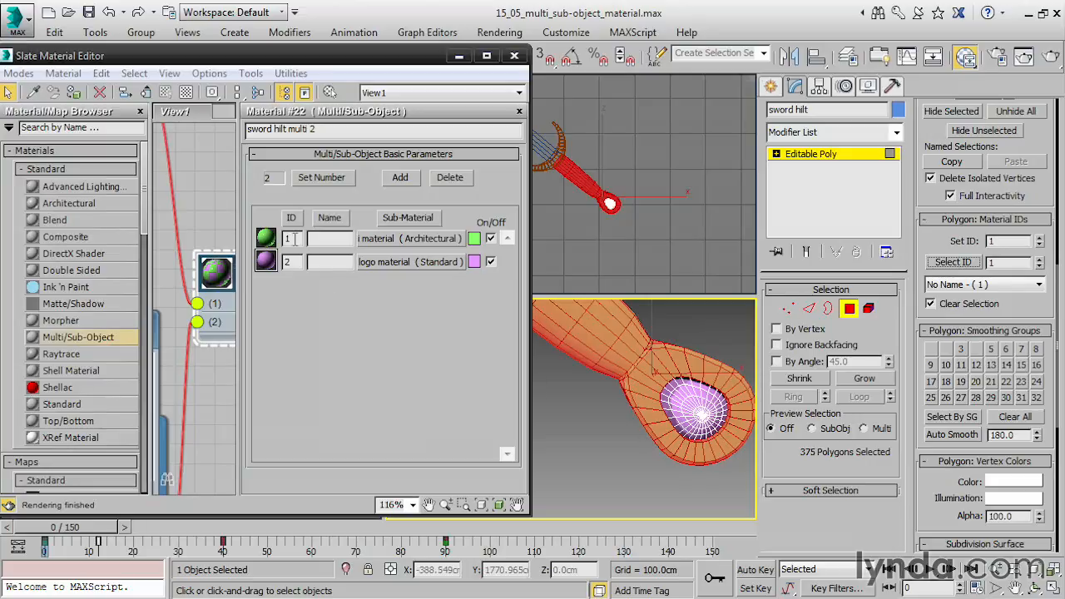
{"action": "left_click", "coordinate": [1040, 259]}
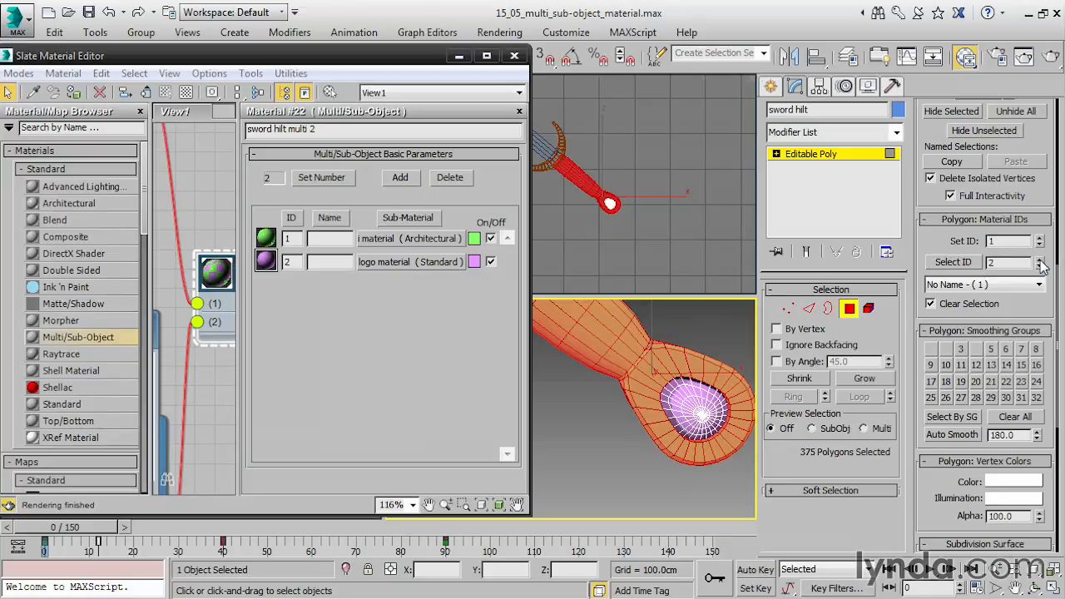
{"action": "left_click", "coordinate": [969, 264]}
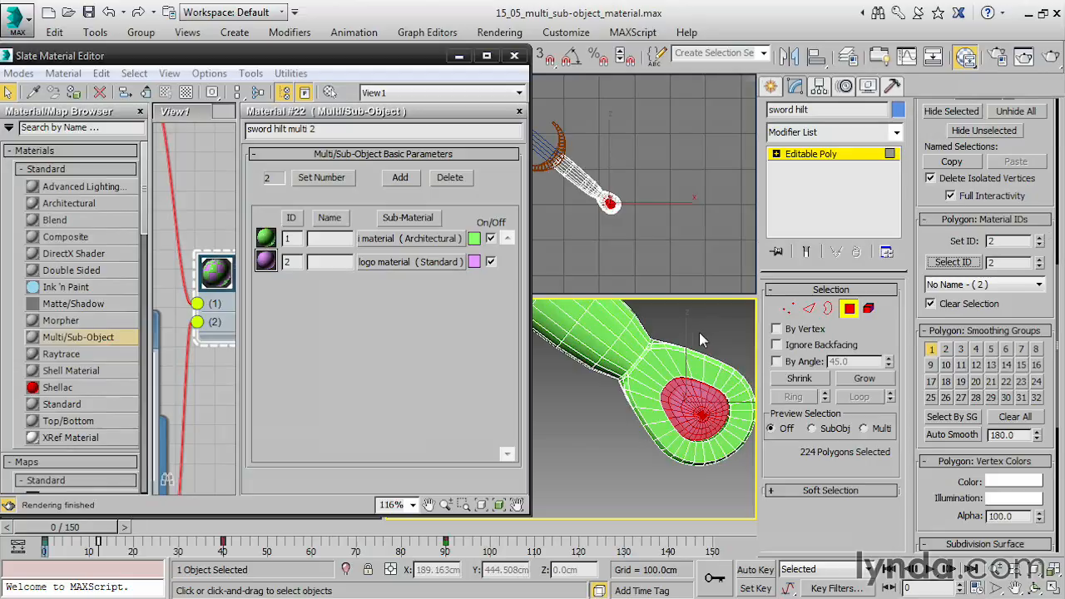
Step: Select all of the hilt's polygons, set their material ID to 1, and leave polygon editing with the hilt deselected
{"action": "scroll", "coordinate": [696, 324], "scroll_direction": "down", "scroll_amount": 5}
{"action": "middle_click_drag", "start_coordinate": [696, 326], "coordinate": [685, 406]}
{"action": "scroll", "coordinate": [679, 395], "scroll_direction": "up", "scroll_amount": 2}
{"action": "left_click_drag", "start_coordinate": [563, 328], "coordinate": [715, 497]}
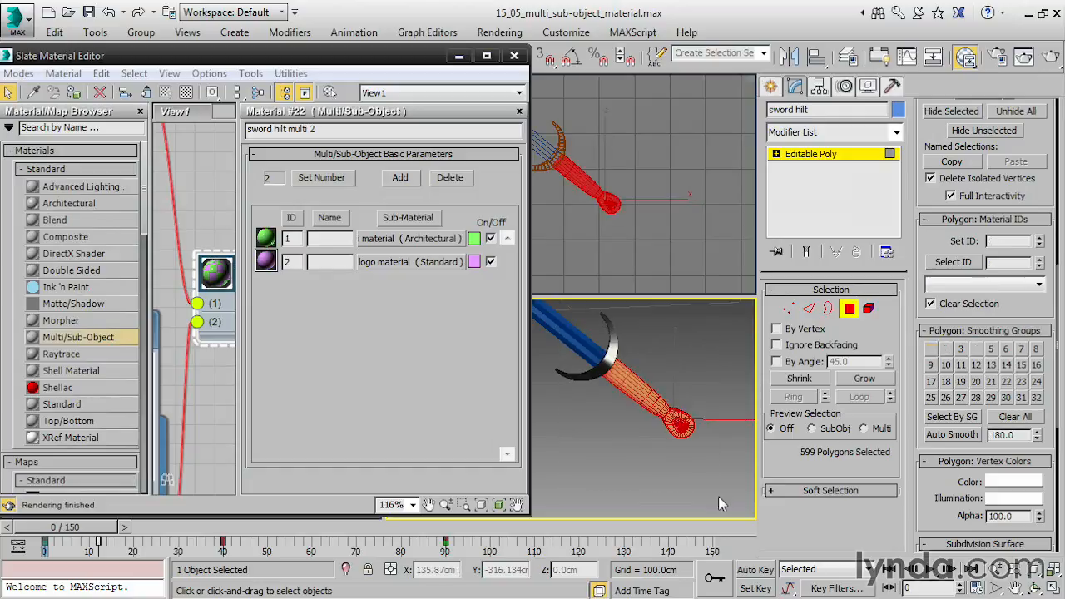
{"action": "scroll", "coordinate": [705, 391], "scroll_direction": "up", "scroll_amount": 2}
{"action": "scroll", "coordinate": [678, 373], "scroll_direction": "up", "scroll_amount": 1}
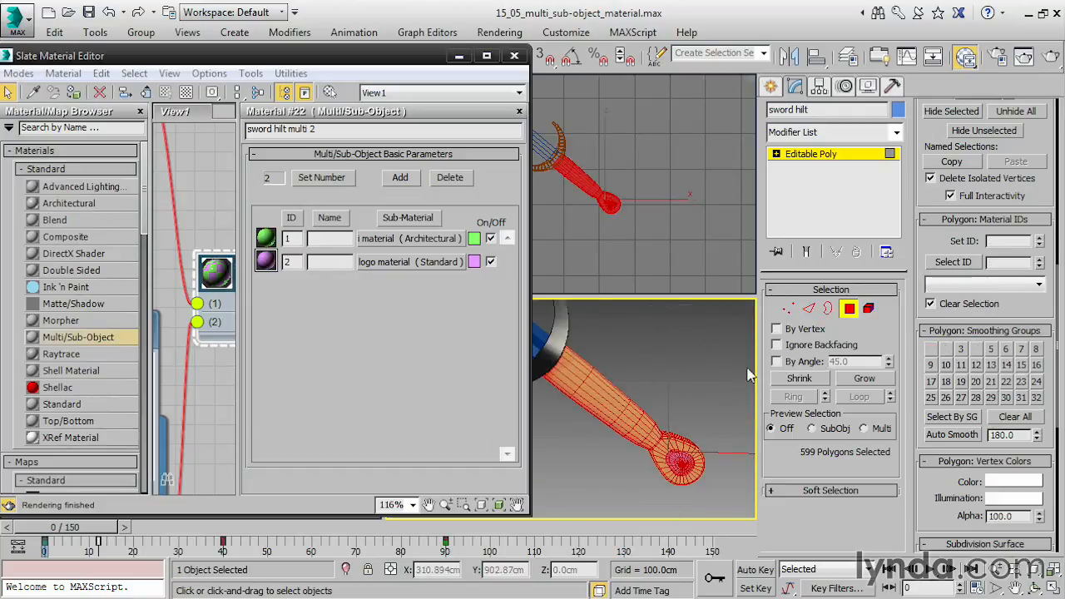
{"action": "left_click", "coordinate": [1009, 242]}
{"action": "key", "text": "Return"}
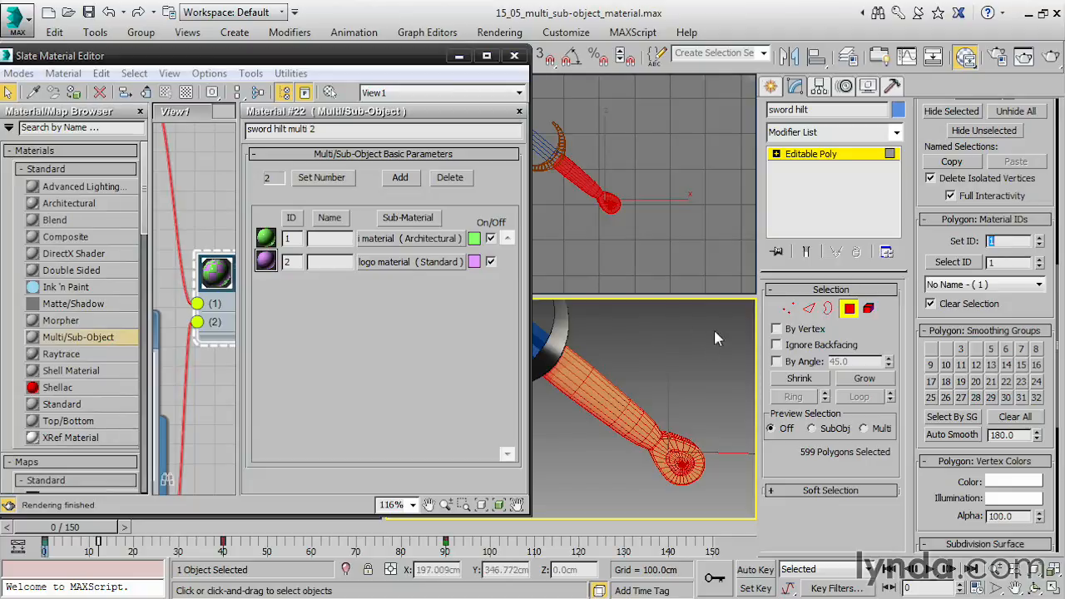
{"action": "left_click", "coordinate": [805, 155]}
{"action": "left_click", "coordinate": [709, 363]}
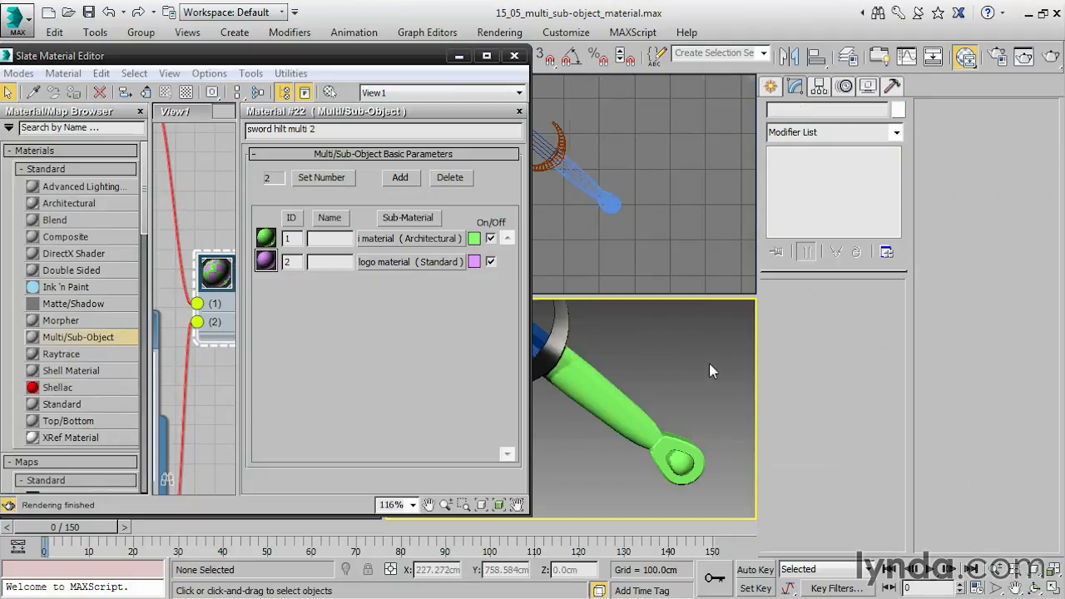
Step: Select the sword hilt, enter polygon editing with all polygons selected, and switch the perspective view to wireframe
{"action": "scroll", "coordinate": [624, 404], "scroll_direction": "up", "scroll_amount": 5}
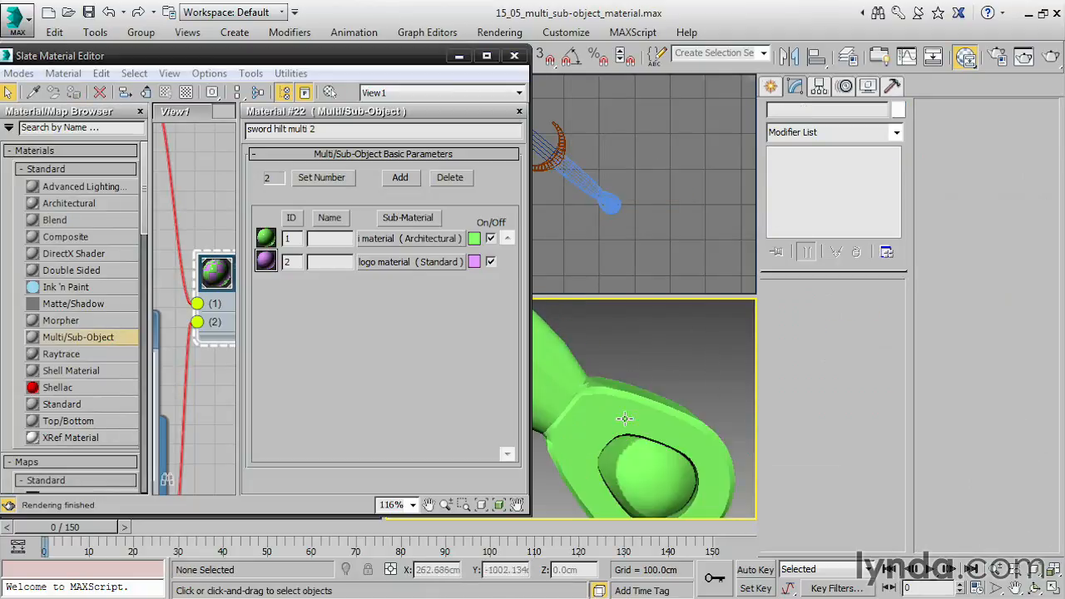
{"action": "middle_click_drag", "start_coordinate": [633, 441], "coordinate": [635, 419]}
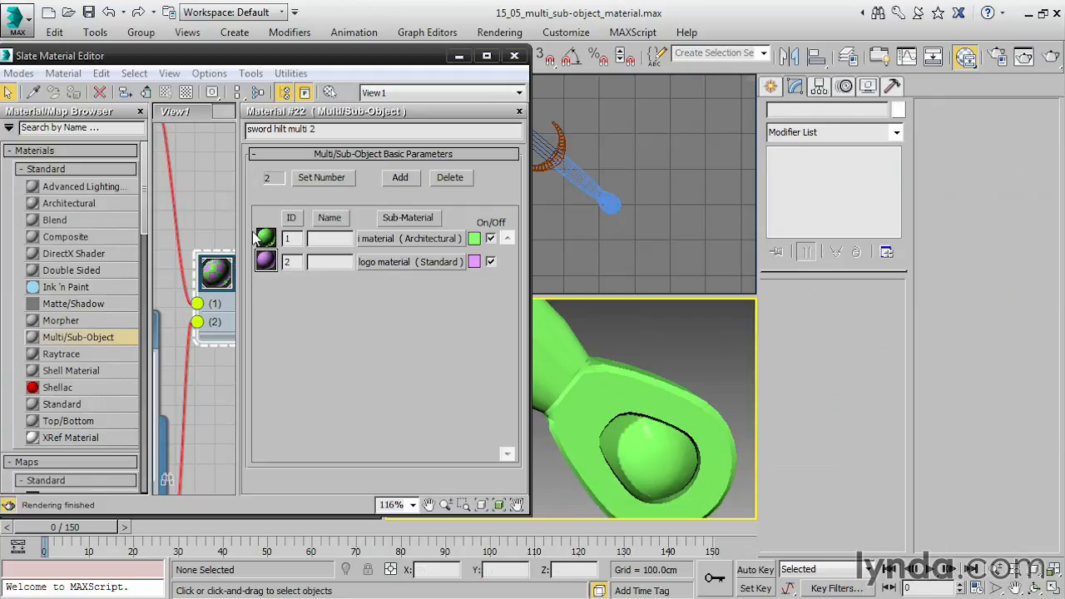
{"action": "middle_click_drag", "start_coordinate": [583, 349], "coordinate": [584, 325]}
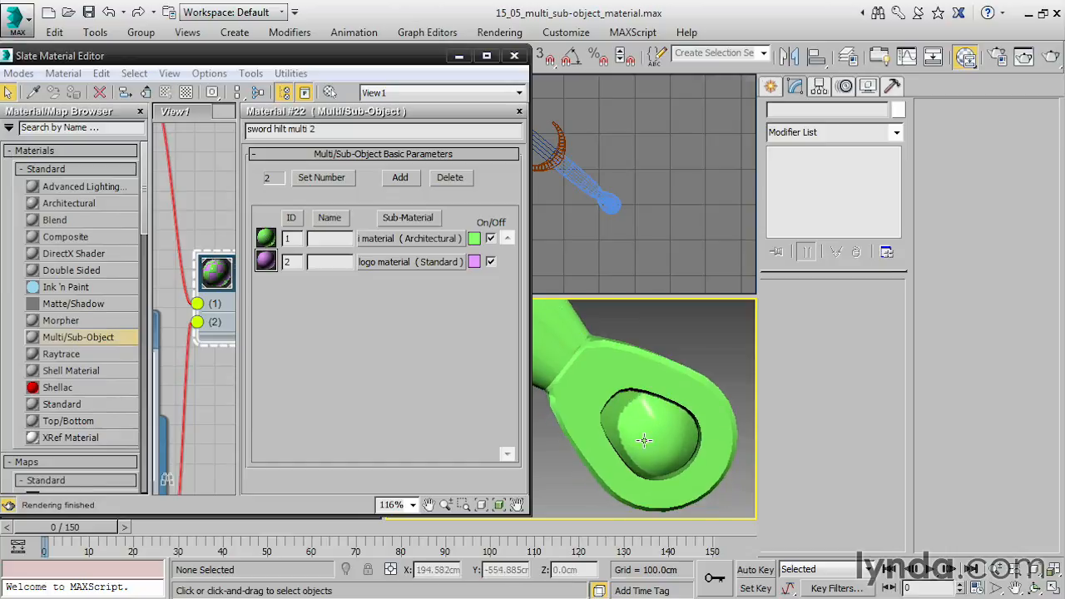
{"action": "middle_click_drag", "start_coordinate": [656, 429], "coordinate": [647, 416]}
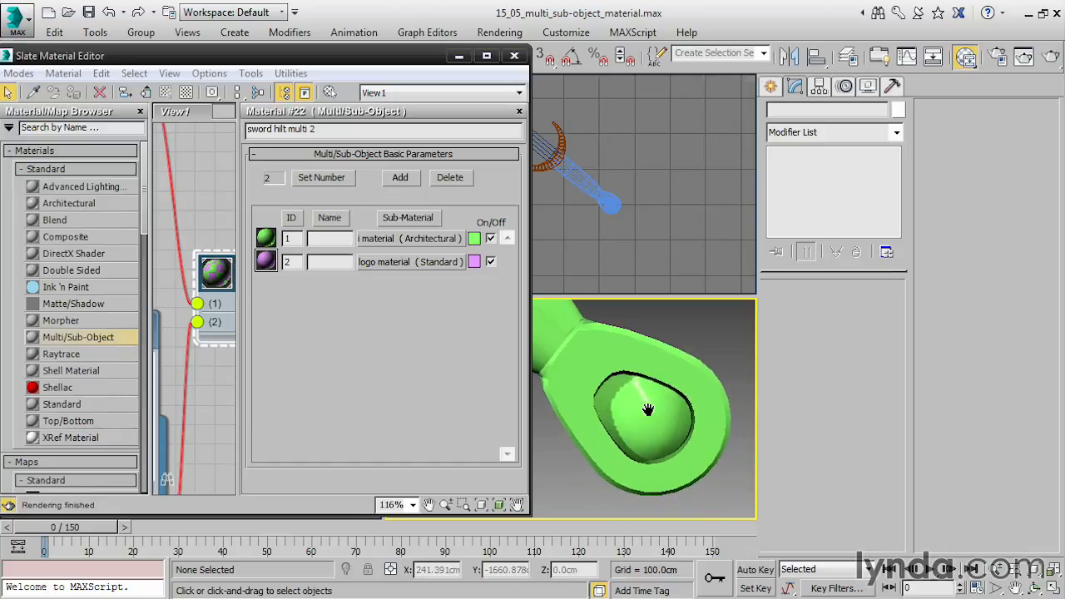
{"action": "left_click", "coordinate": [646, 414]}
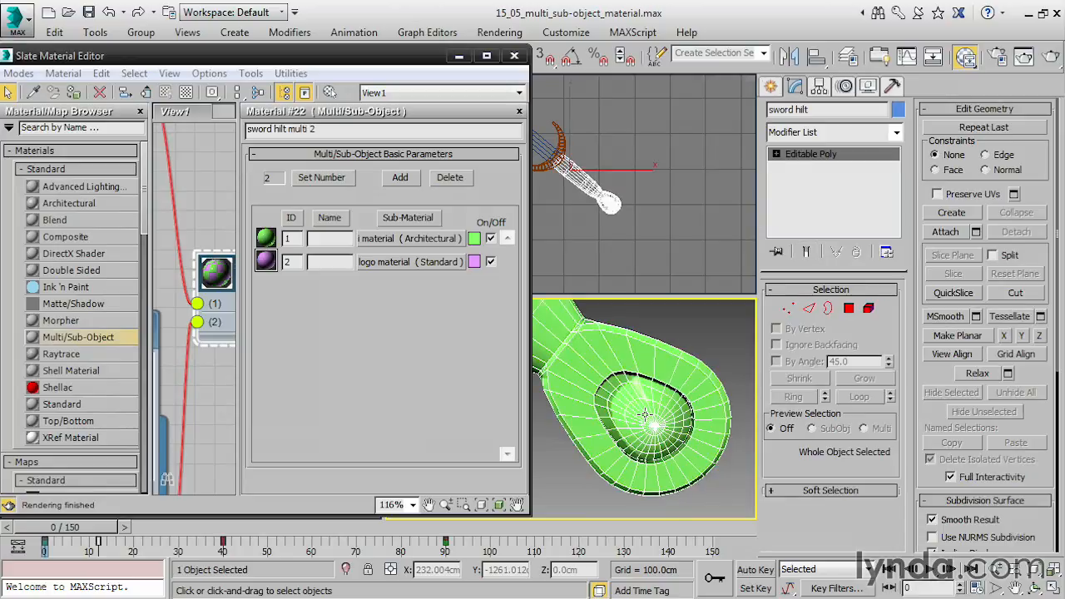
{"action": "left_click", "coordinate": [849, 308]}
{"action": "key", "text": "ctrl+a"}
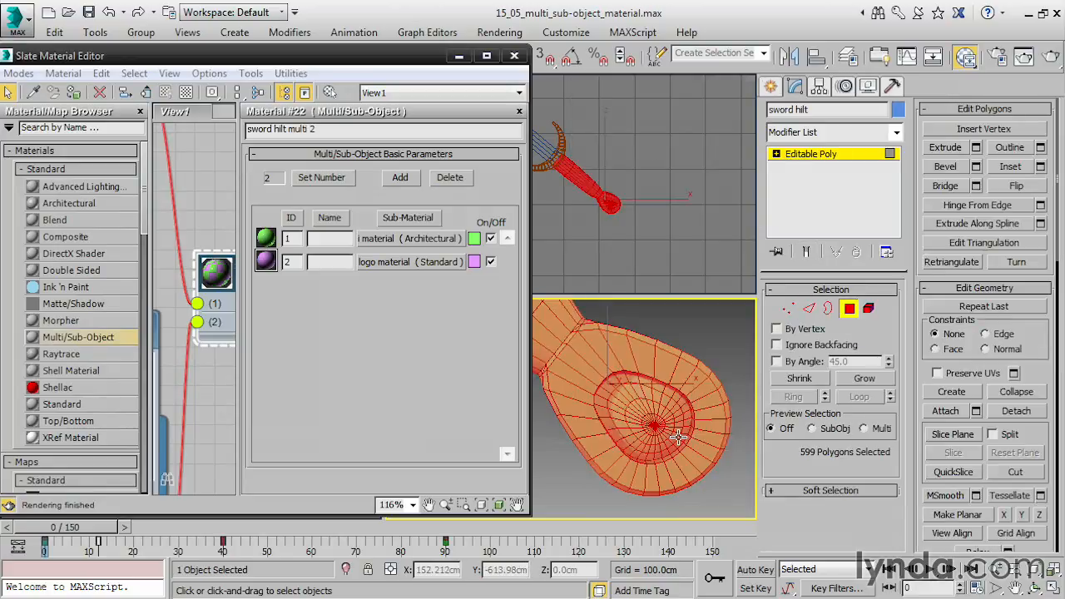
{"action": "key", "text": "F3"}
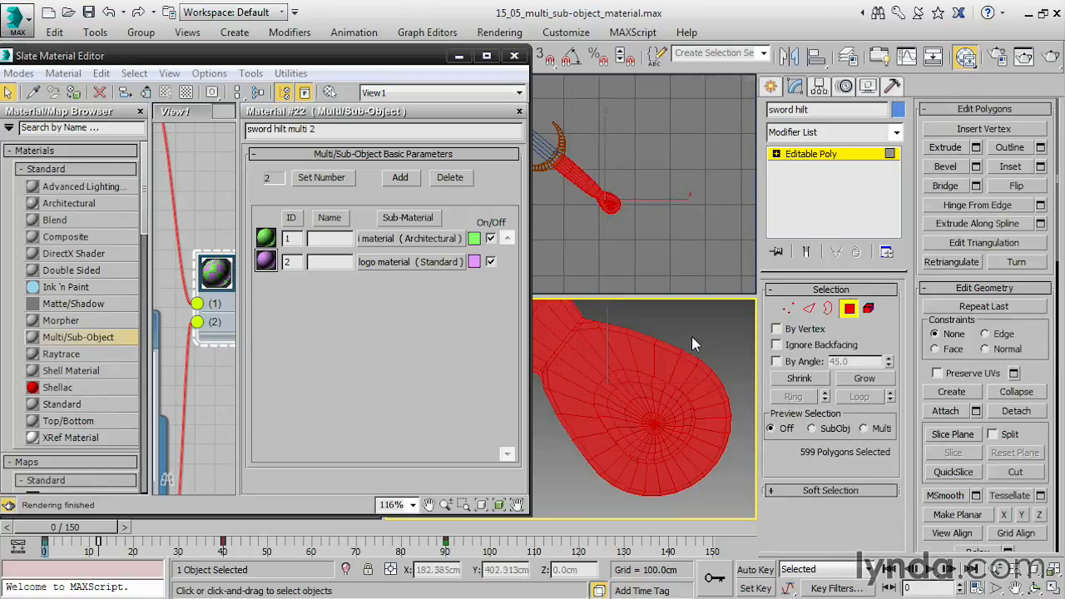
Step: Replace the selection with the polygons at the centre of the pommel's inlay and grow it three times to cover the whole inlay
{"action": "left_click", "coordinate": [698, 325]}
{"action": "scroll", "coordinate": [686, 405], "scroll_direction": "up", "scroll_amount": 3}
{"action": "middle_click_drag", "start_coordinate": [684, 411], "coordinate": [671, 395], "text": "alt"}
{"action": "left_click_drag", "start_coordinate": [633, 407], "coordinate": [643, 429]}
{"action": "middle_click_drag", "start_coordinate": [662, 414], "coordinate": [718, 415], "text": "alt"}
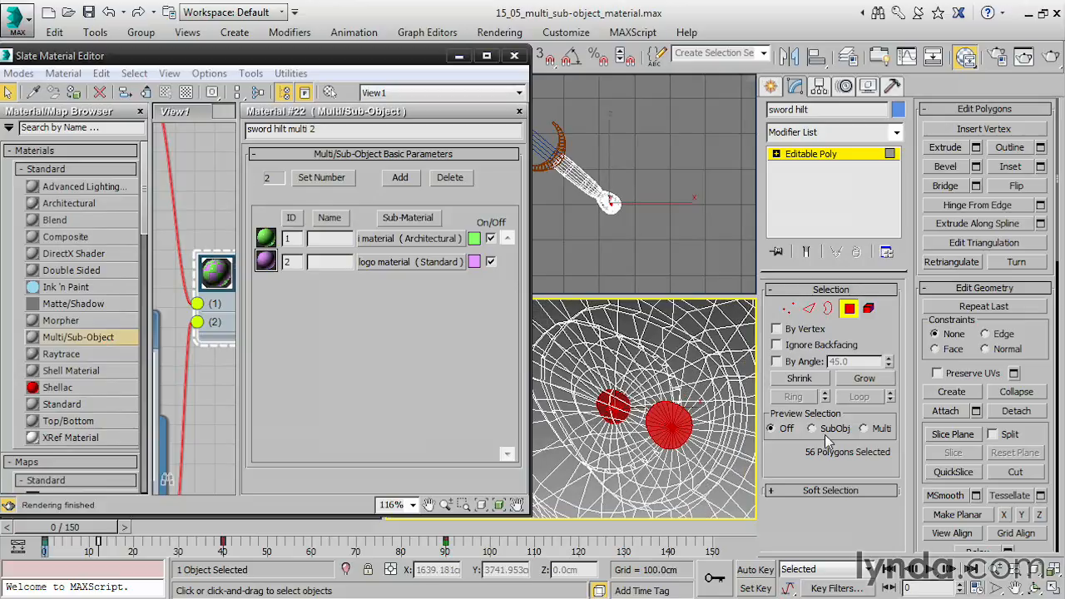
{"action": "left_click", "coordinate": [866, 378]}
{"action": "left_click", "coordinate": [868, 380]}
{"action": "left_click", "coordinate": [867, 380]}
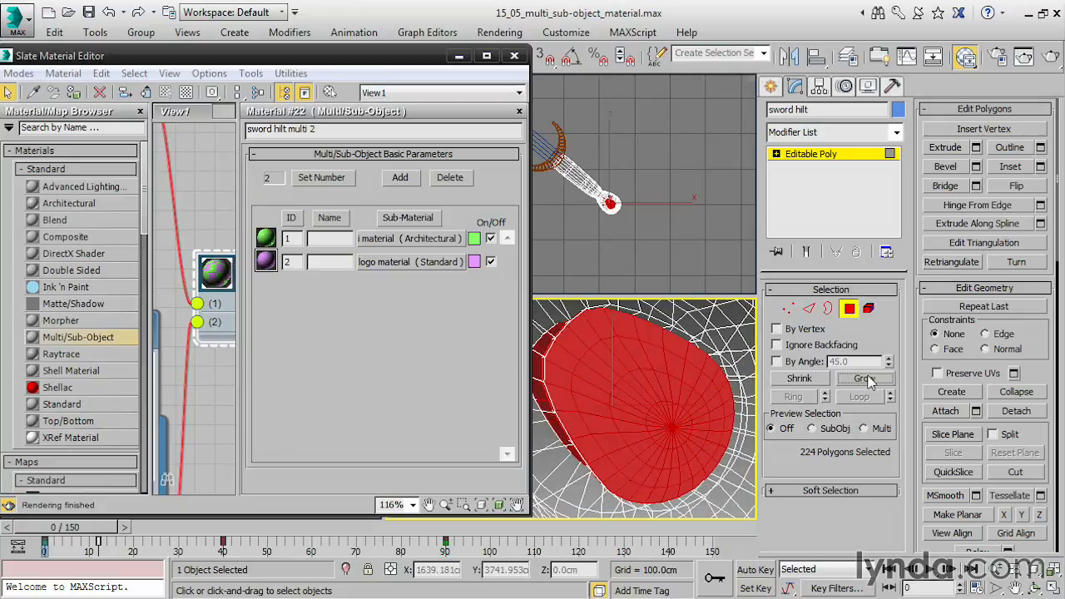
Step: Set the material ID of the selected pommel inlay polygons to 2
{"action": "scroll", "coordinate": [1046, 356], "scroll_direction": "down", "scroll_amount": 5}
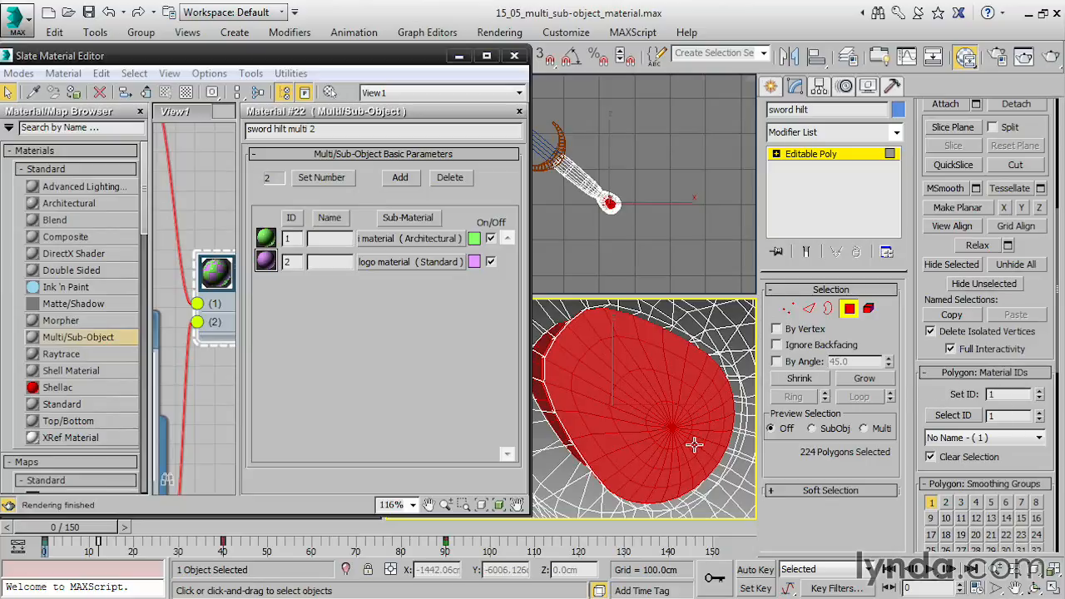
{"action": "type", "text": "2"}
{"action": "key", "text": "Return"}
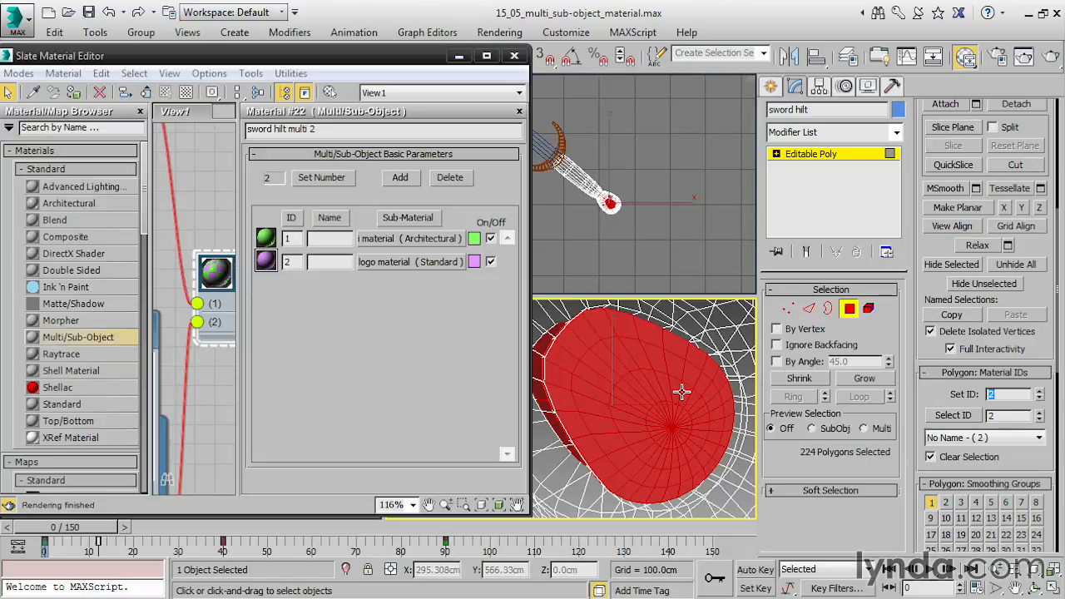
Step: Leave polygon editing, return the perspective view to shaded display, and deselect the hilt to inspect the pommel inlay
{"action": "scroll", "coordinate": [704, 381], "scroll_direction": "down", "scroll_amount": 2}
{"action": "scroll", "coordinate": [703, 381], "scroll_direction": "down", "scroll_amount": 3}
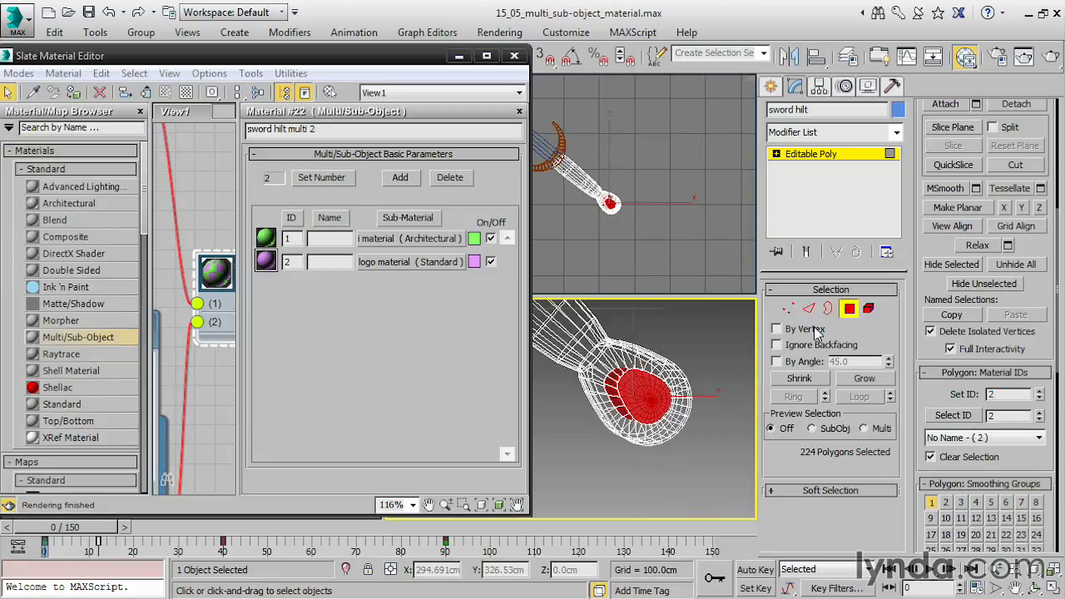
{"action": "left_click", "coordinate": [849, 309]}
{"action": "scroll", "coordinate": [708, 350], "scroll_direction": "up", "scroll_amount": 1}
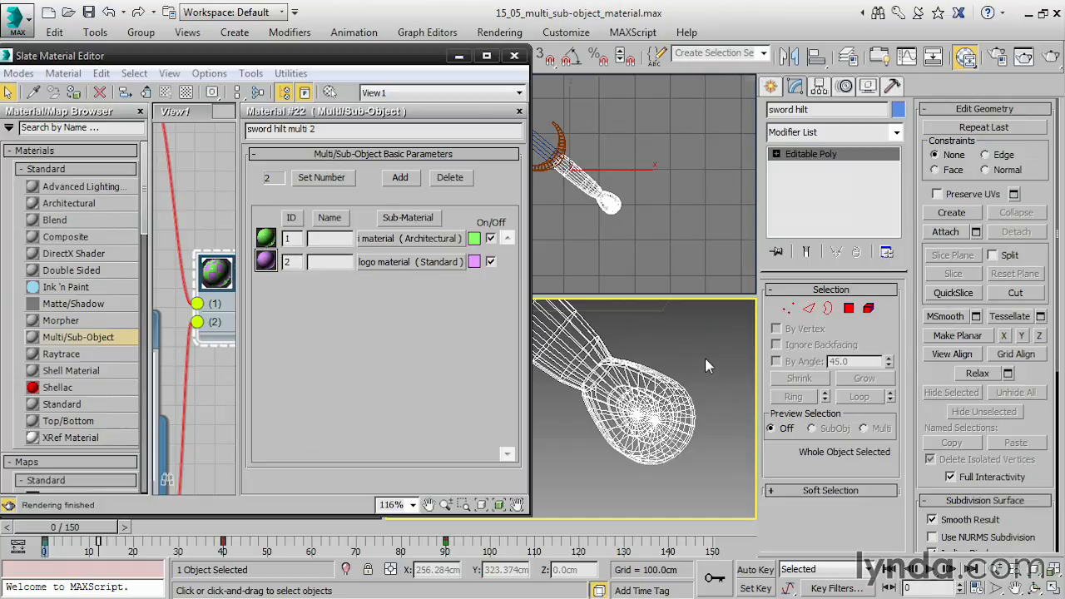
{"action": "key", "text": "F3"}
{"action": "left_click", "coordinate": [706, 365]}
{"action": "scroll", "coordinate": [706, 378], "scroll_direction": "up", "scroll_amount": 4}
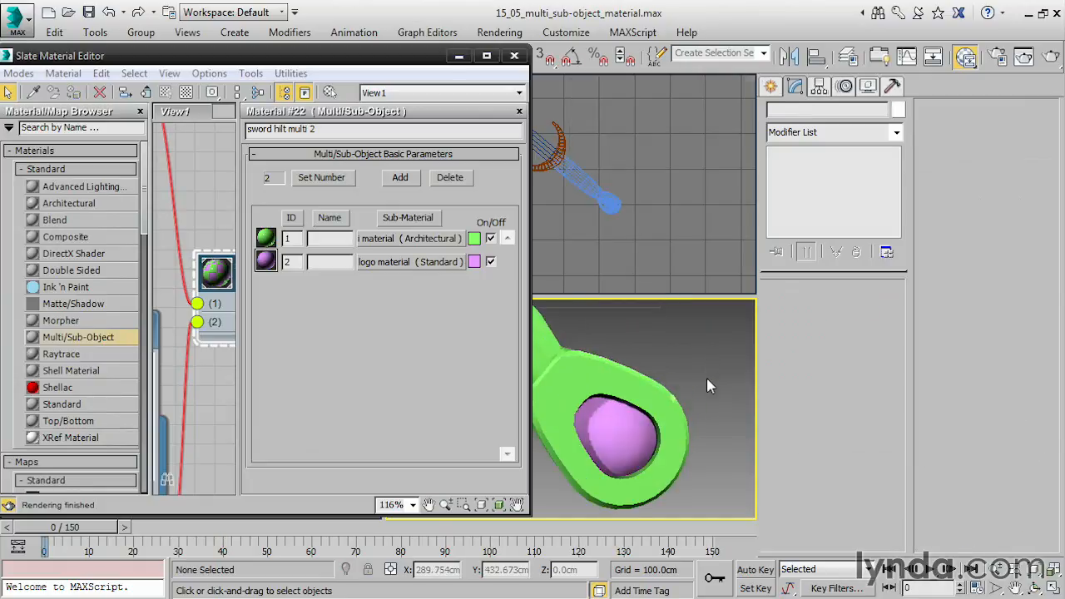
{"action": "scroll", "coordinate": [727, 373], "scroll_direction": "up", "scroll_amount": 6}
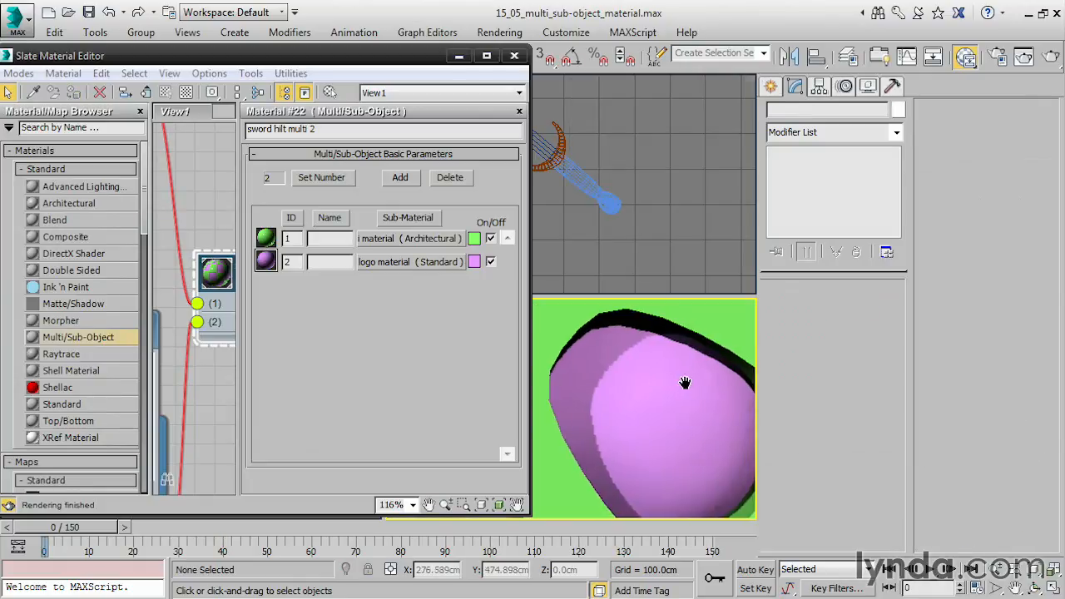
{"action": "scroll", "coordinate": [684, 387], "scroll_direction": "down", "scroll_amount": 4}
{"action": "middle_click_drag", "start_coordinate": [698, 424], "coordinate": [666, 403]}
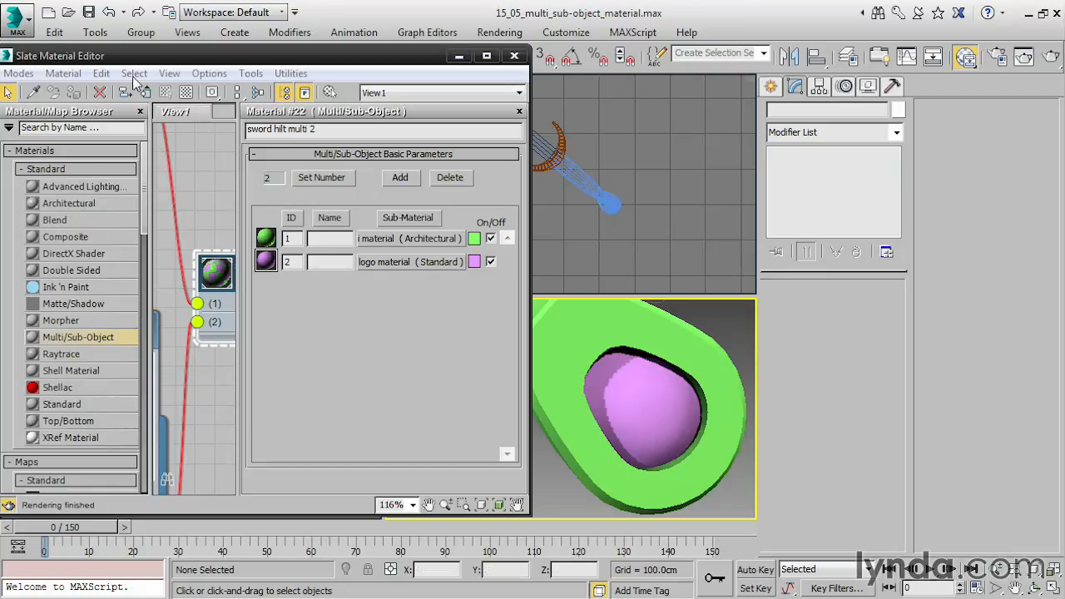
Step: Close the Material/Map Browser and apply the gold and black Multi/Sub-Object material to the sword hilt
{"action": "left_click", "coordinate": [140, 111]}
{"action": "scroll", "coordinate": [154, 192], "scroll_direction": "down", "scroll_amount": 8}
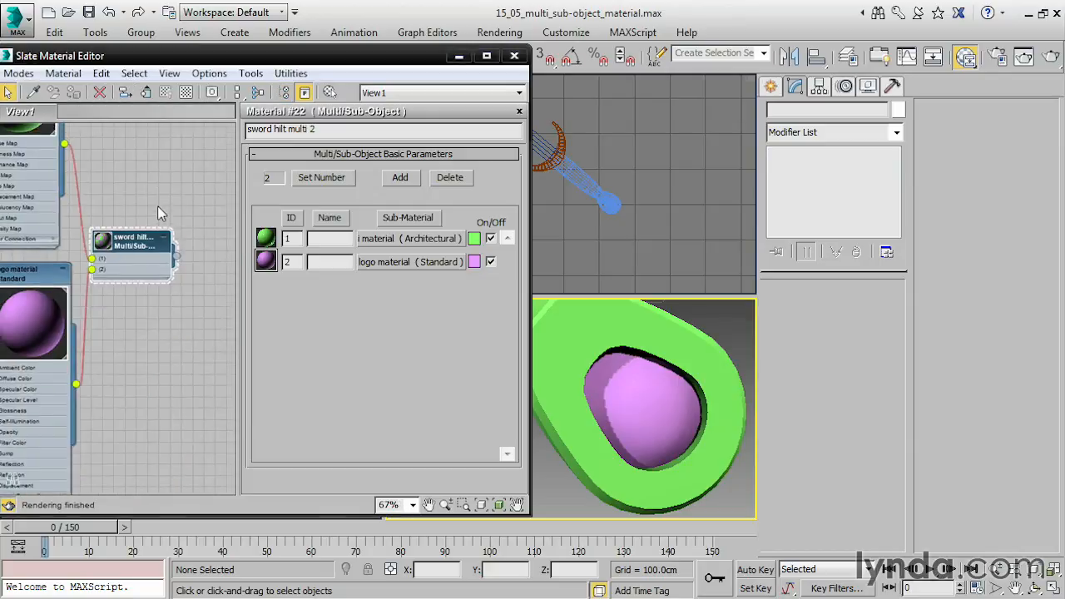
{"action": "middle_click_drag", "start_coordinate": [132, 203], "coordinate": [219, 371]}
{"action": "mouse_move", "coordinate": [190, 243]}
{"action": "middle_mouse_down"}
{"action": "mouse_move", "coordinate": [132, 321]}
{"action": "mouse_move", "coordinate": [142, 349]}
{"action": "mouse_move", "coordinate": [131, 372]}
{"action": "middle_mouse_up"}
{"action": "scroll", "coordinate": [132, 321], "scroll_direction": "up", "scroll_amount": 3}
{"action": "scroll", "coordinate": [147, 350], "scroll_direction": "up", "scroll_amount": 3}
{"action": "left_click", "coordinate": [97, 282]}
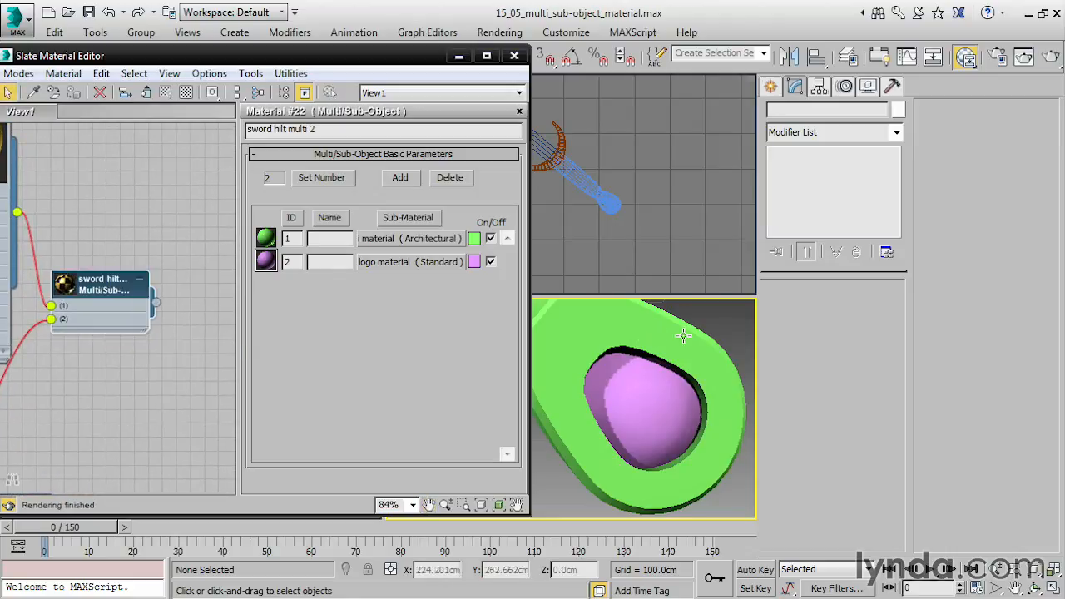
{"action": "left_click_drag", "start_coordinate": [154, 303], "coordinate": [587, 350]}
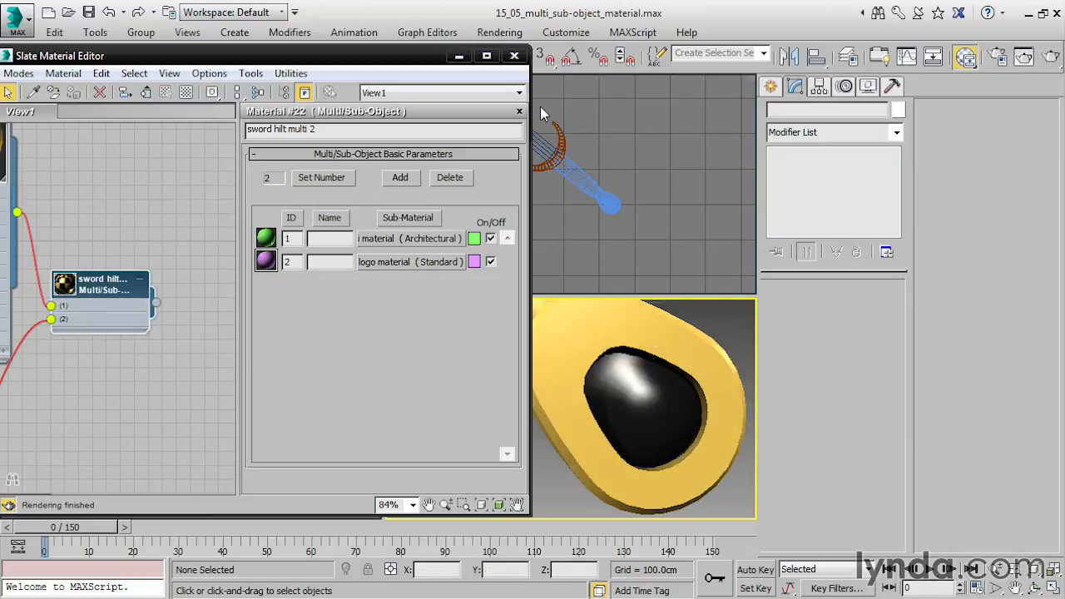
Step: Close the material editor and examine the hilt, guard and pommel in the perspective view
{"action": "left_click", "coordinate": [514, 56]}
{"action": "scroll", "coordinate": [502, 342], "scroll_direction": "down", "scroll_amount": 2}
{"action": "middle_click_drag", "start_coordinate": [502, 342], "coordinate": [597, 470]}
{"action": "scroll", "coordinate": [596, 470], "scroll_direction": "down", "scroll_amount": 2}
{"action": "scroll", "coordinate": [597, 471], "scroll_direction": "down", "scroll_amount": 2}
{"action": "scroll", "coordinate": [536, 369], "scroll_direction": "up", "scroll_amount": 4}
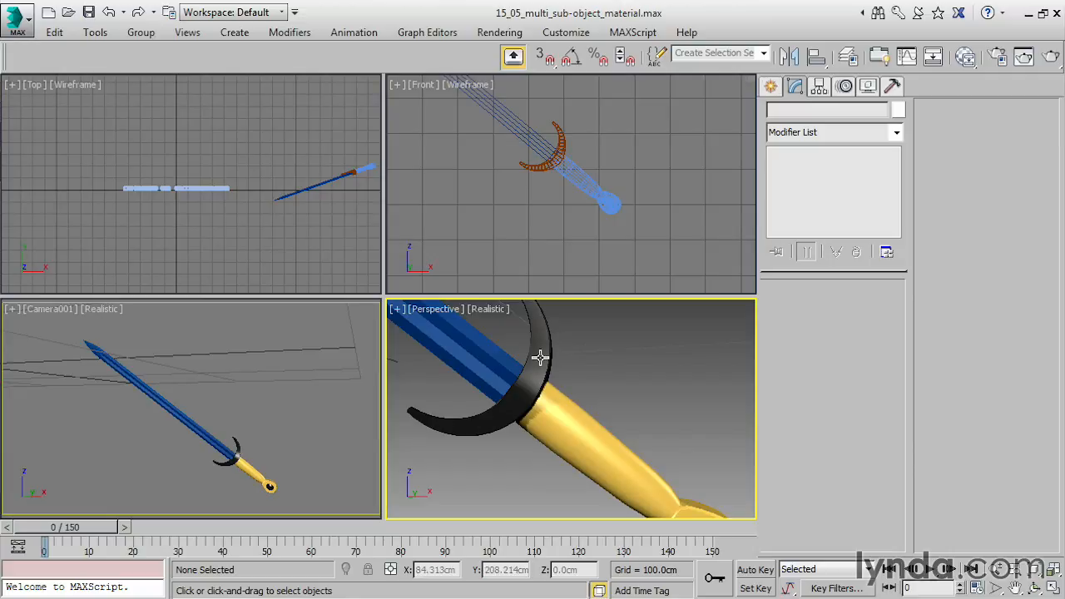
{"action": "middle_click_drag", "start_coordinate": [630, 388], "coordinate": [601, 359]}
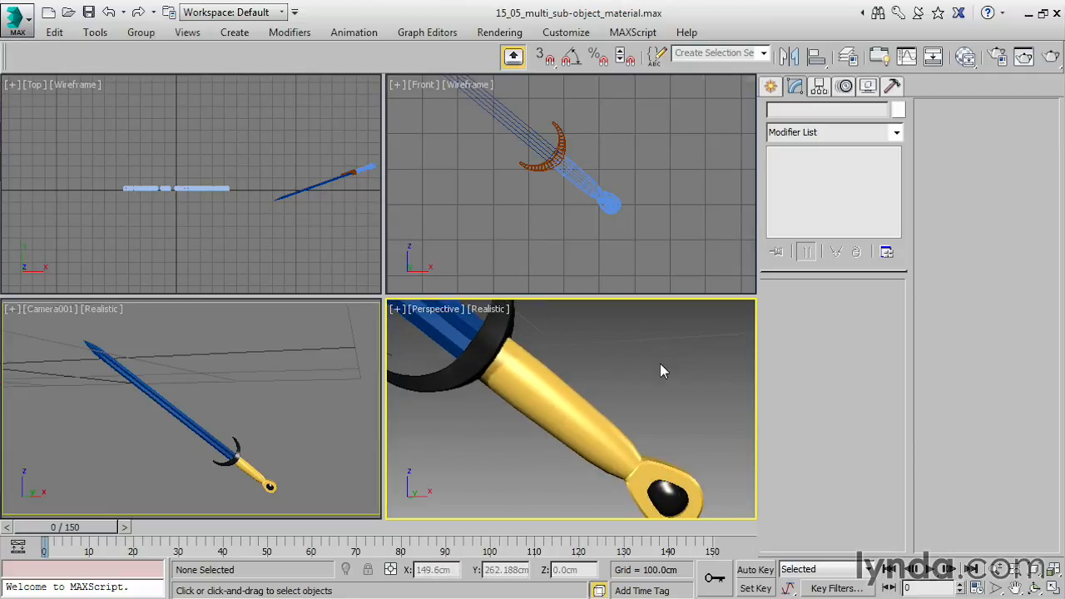
Step: Reopen the material editor and apply the sword hilt metal material to the sword's crescent-shaped guard
{"action": "left_click", "coordinate": [965, 56]}
{"action": "middle_click_drag", "start_coordinate": [128, 205], "coordinate": [199, 293]}
{"action": "middle_click_drag", "start_coordinate": [46, 198], "coordinate": [73, 198]}
{"action": "middle_click_drag", "start_coordinate": [601, 338], "coordinate": [658, 342]}
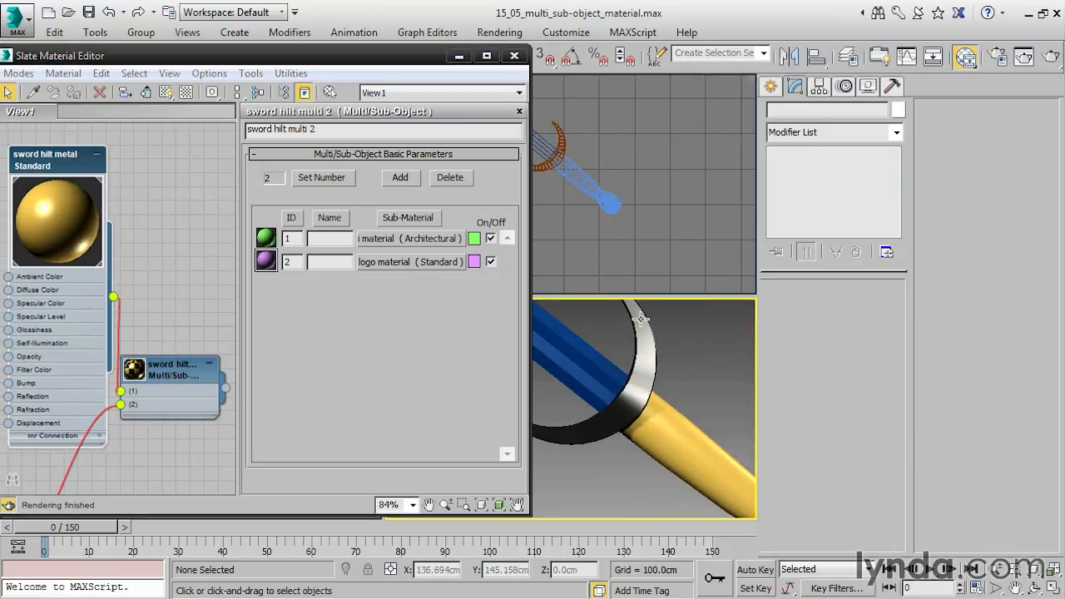
{"action": "left_click_drag", "start_coordinate": [114, 296], "coordinate": [645, 354]}
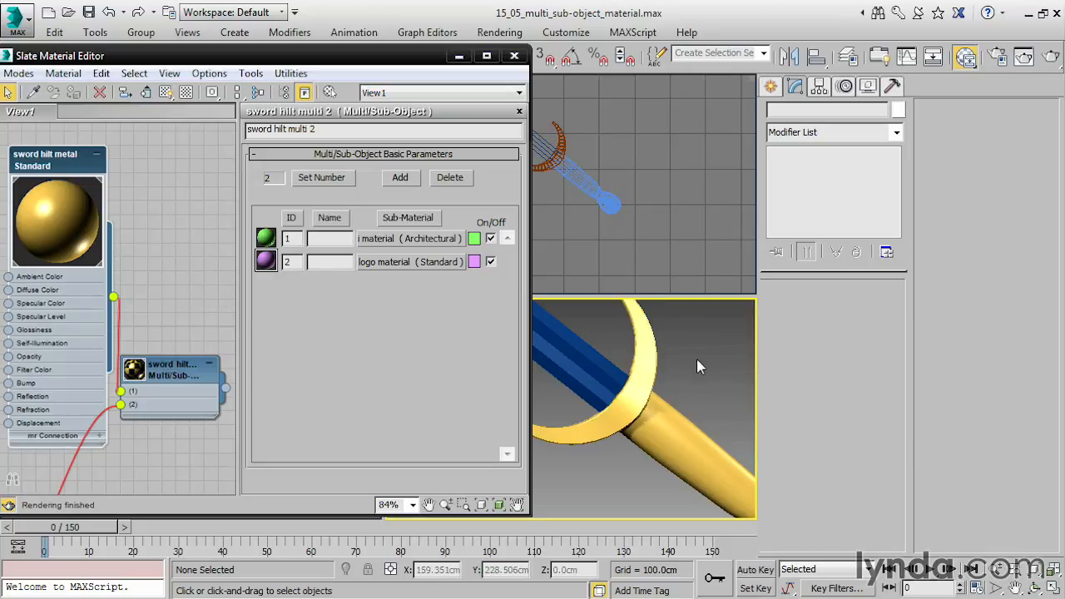
Step: Move the hilt's Multi/Sub-Object node farther from the sword hilt metal node and review the materials on the guard and hilt
{"action": "middle_click_drag", "start_coordinate": [701, 384], "coordinate": [666, 346]}
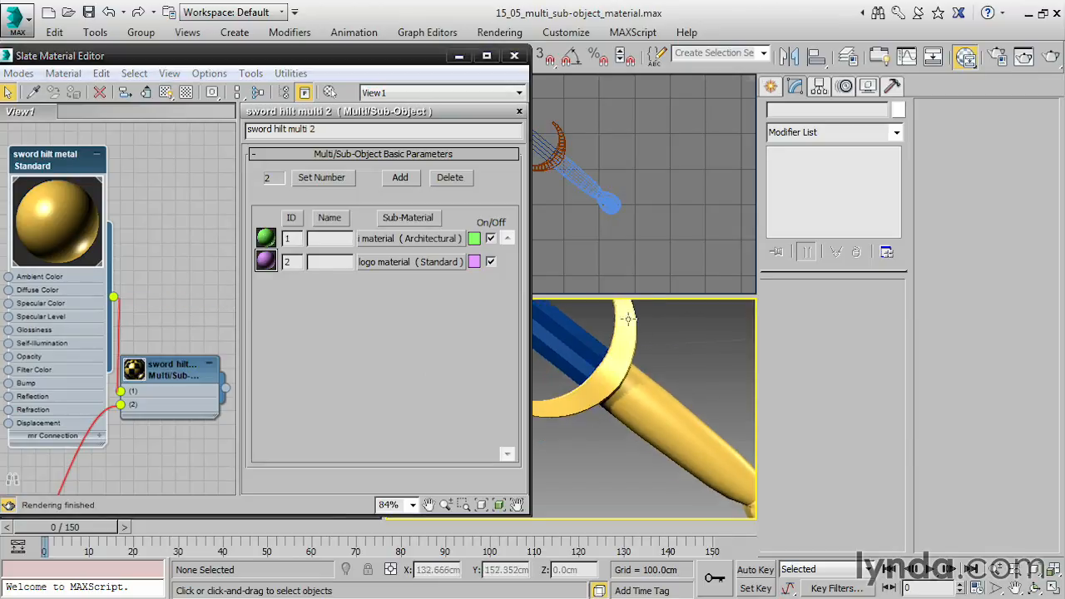
{"action": "middle_click_drag", "start_coordinate": [676, 389], "coordinate": [639, 356]}
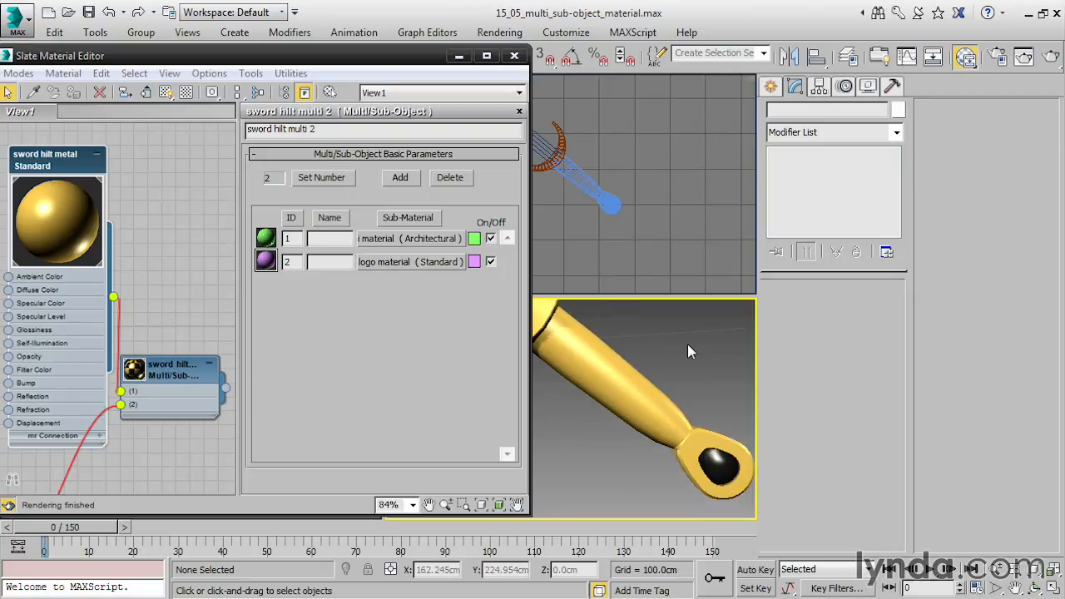
{"action": "left_click_drag", "start_coordinate": [190, 375], "coordinate": [219, 374]}
{"action": "middle_click_drag", "start_coordinate": [582, 352], "coordinate": [678, 407]}
{"action": "scroll", "coordinate": [663, 355], "scroll_direction": "down", "scroll_amount": 3}
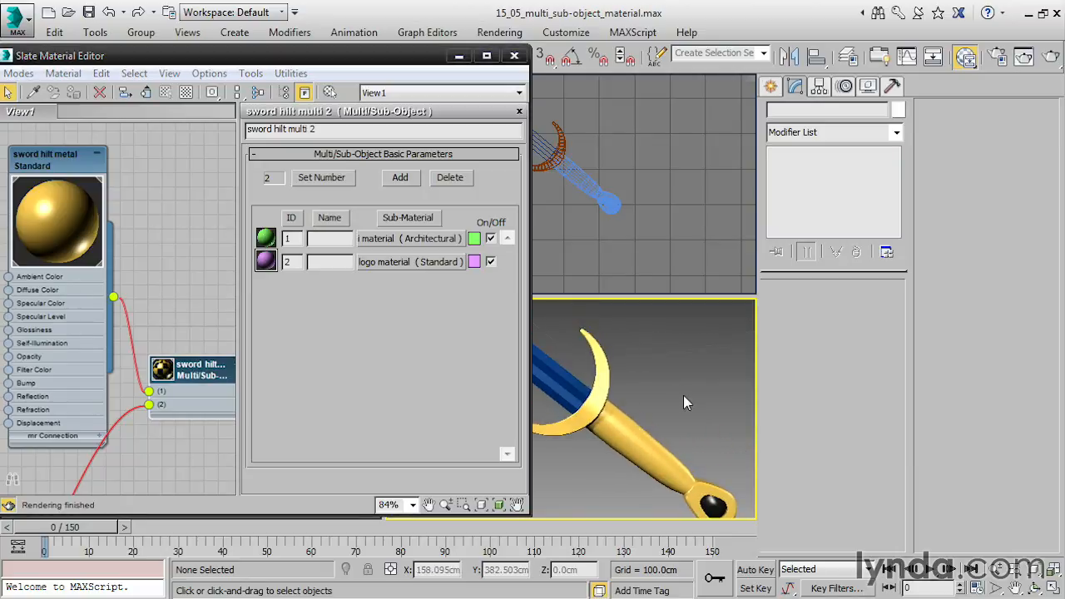